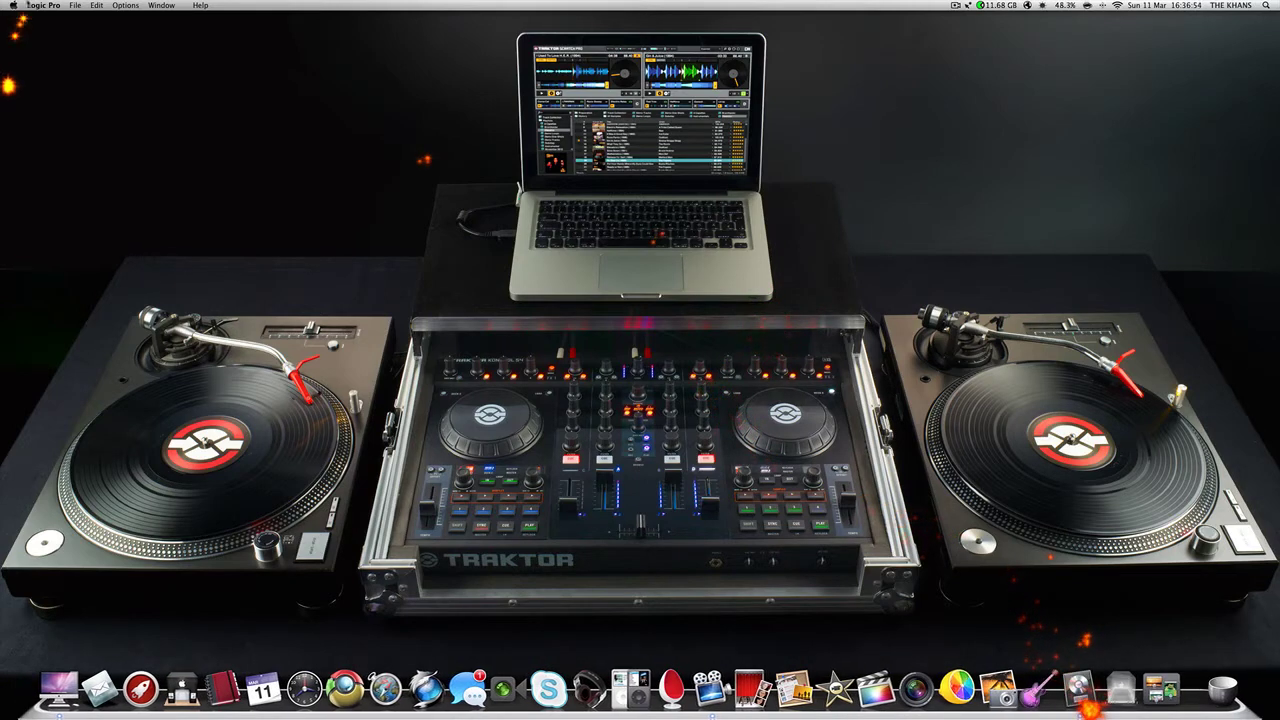
Create a new Empty Project from the Compose template collection
left_click(45, 6)
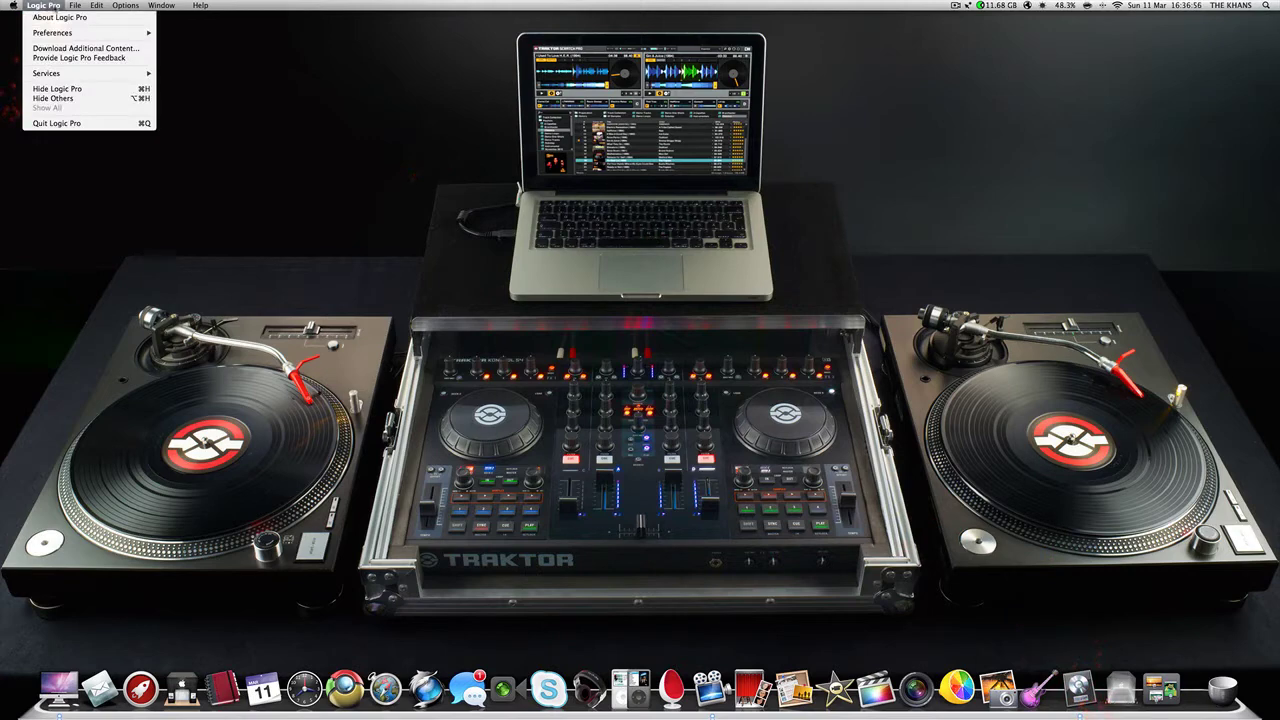
mouse_move(75, 6)
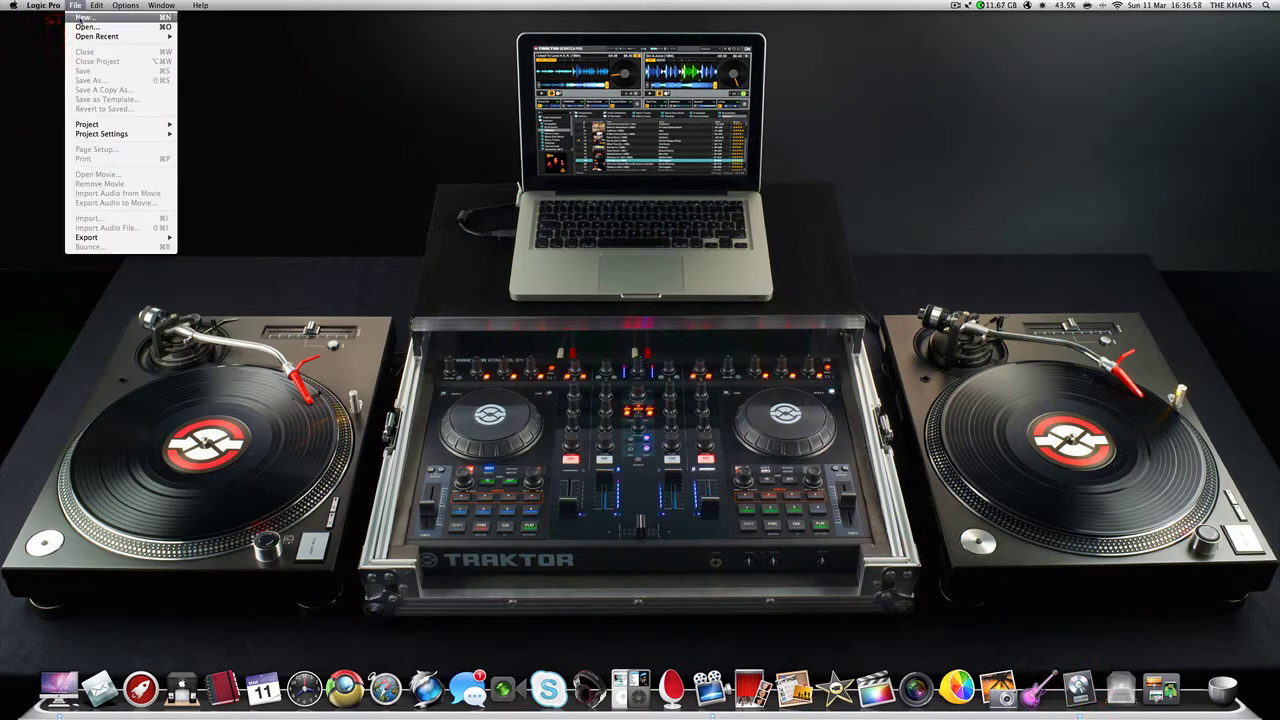
left_click(85, 18)
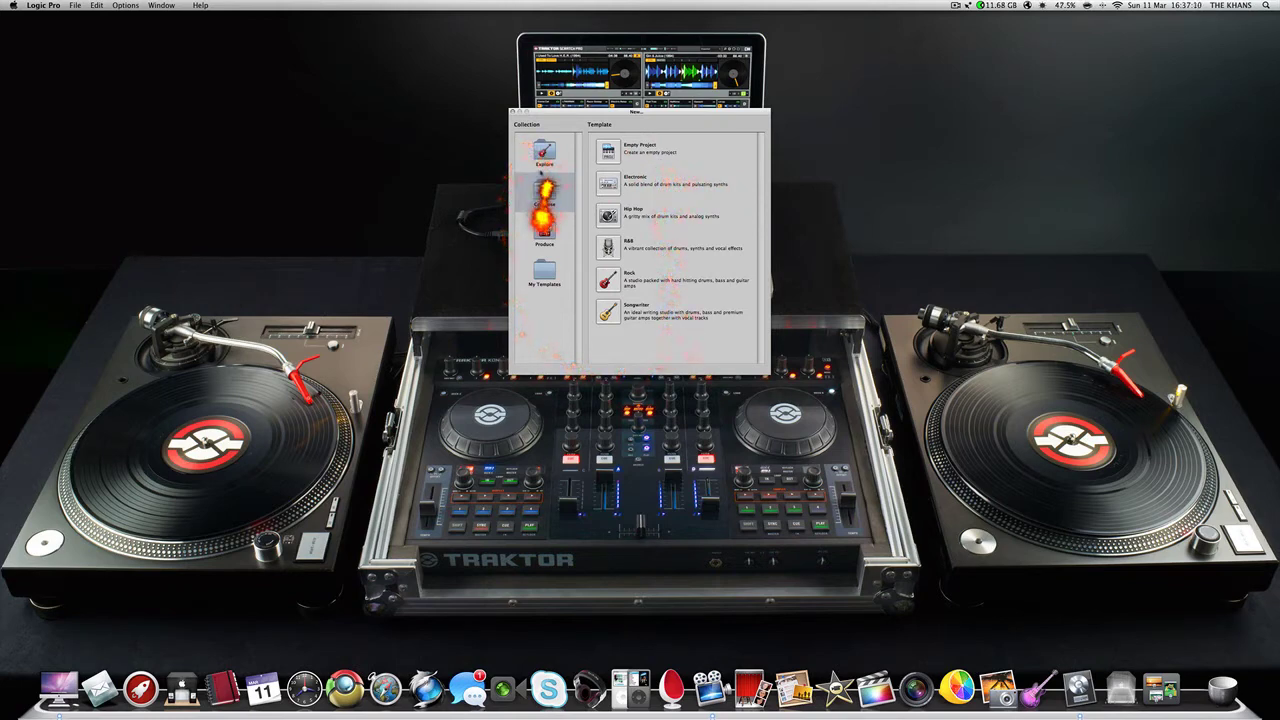
left_click(544, 155)
left_click(544, 195)
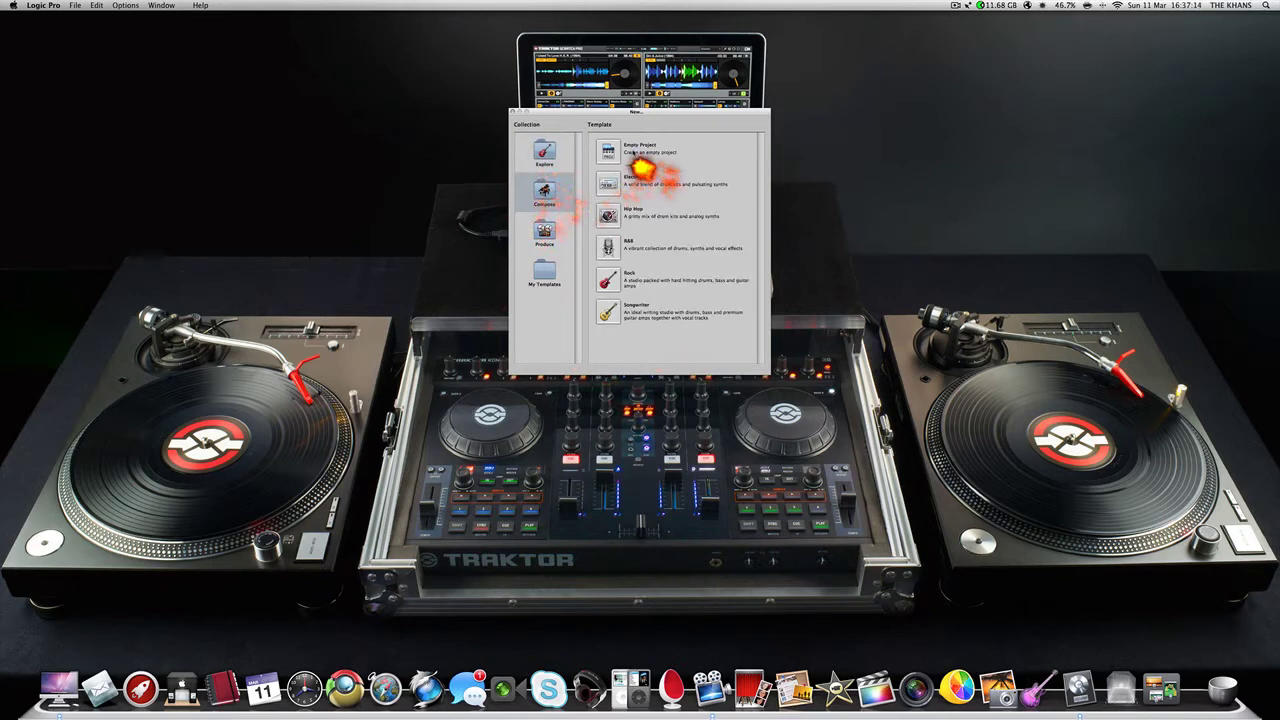
left_click(630, 152)
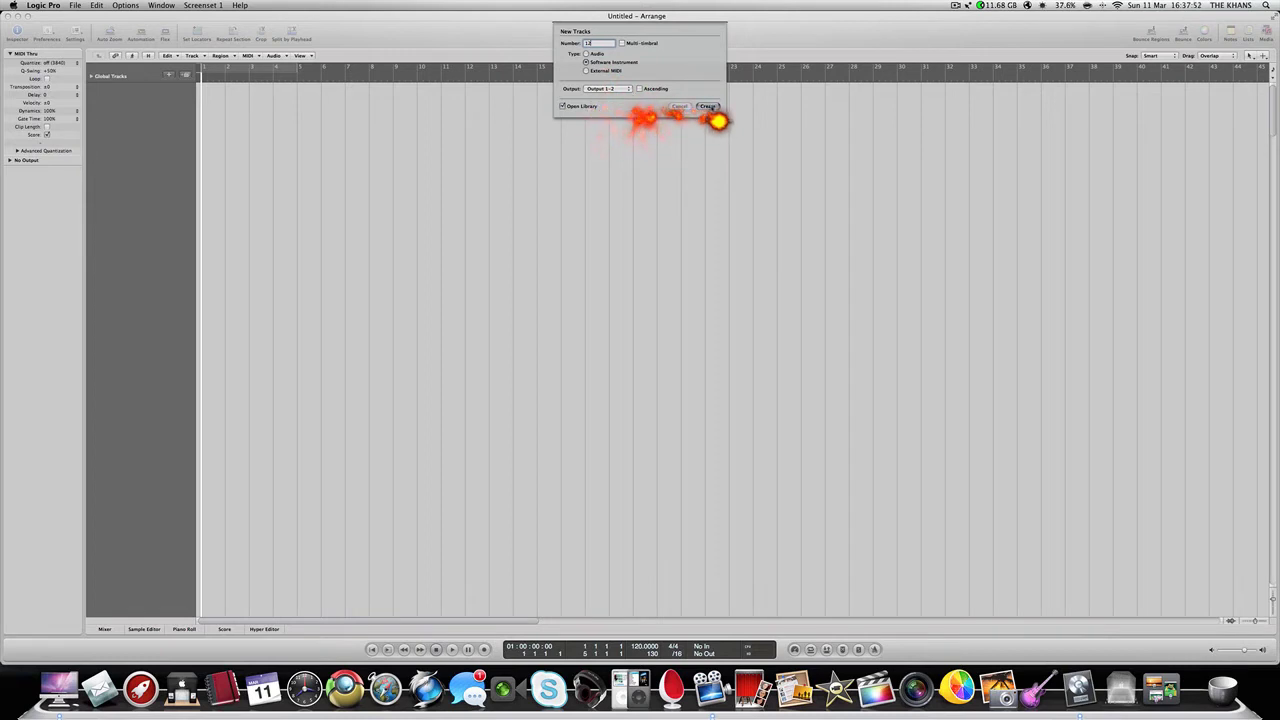
Create 12 Software Instrument tracks in the New Tracks dialog
left_click(708, 106)
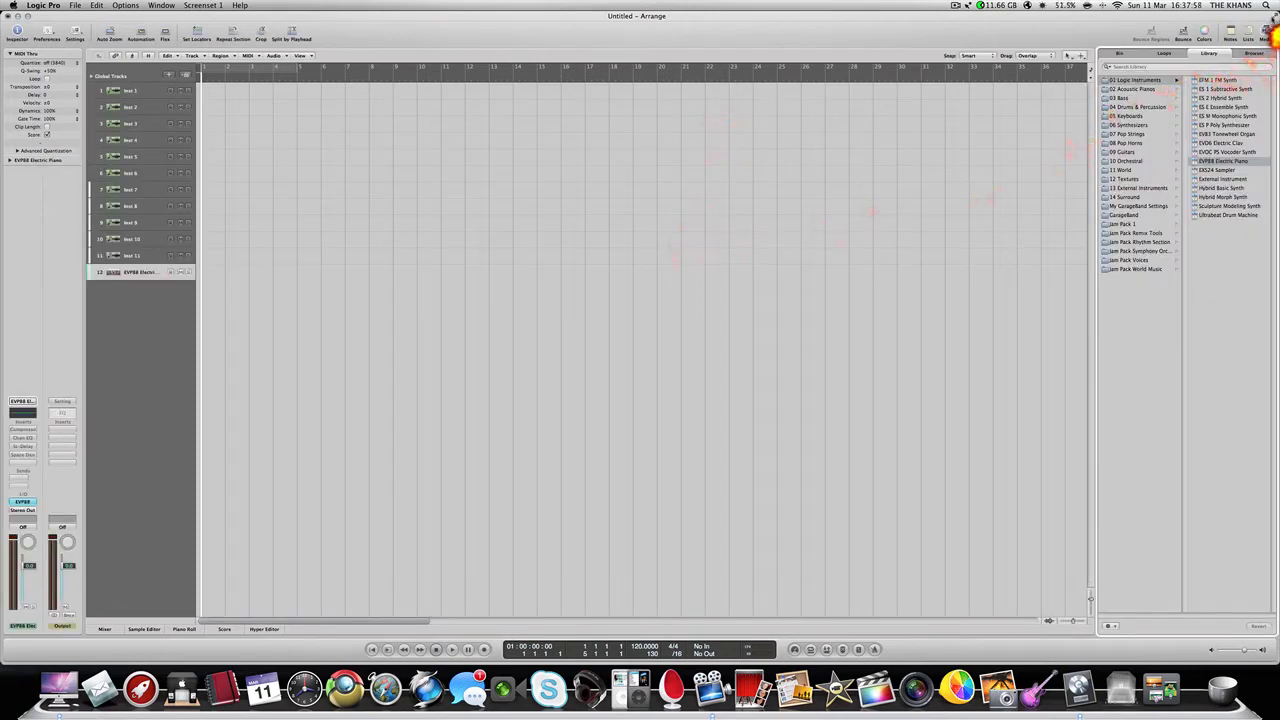
Make the window full screen and open the project's MIDI Synchronization settings
left_click(1271, 18)
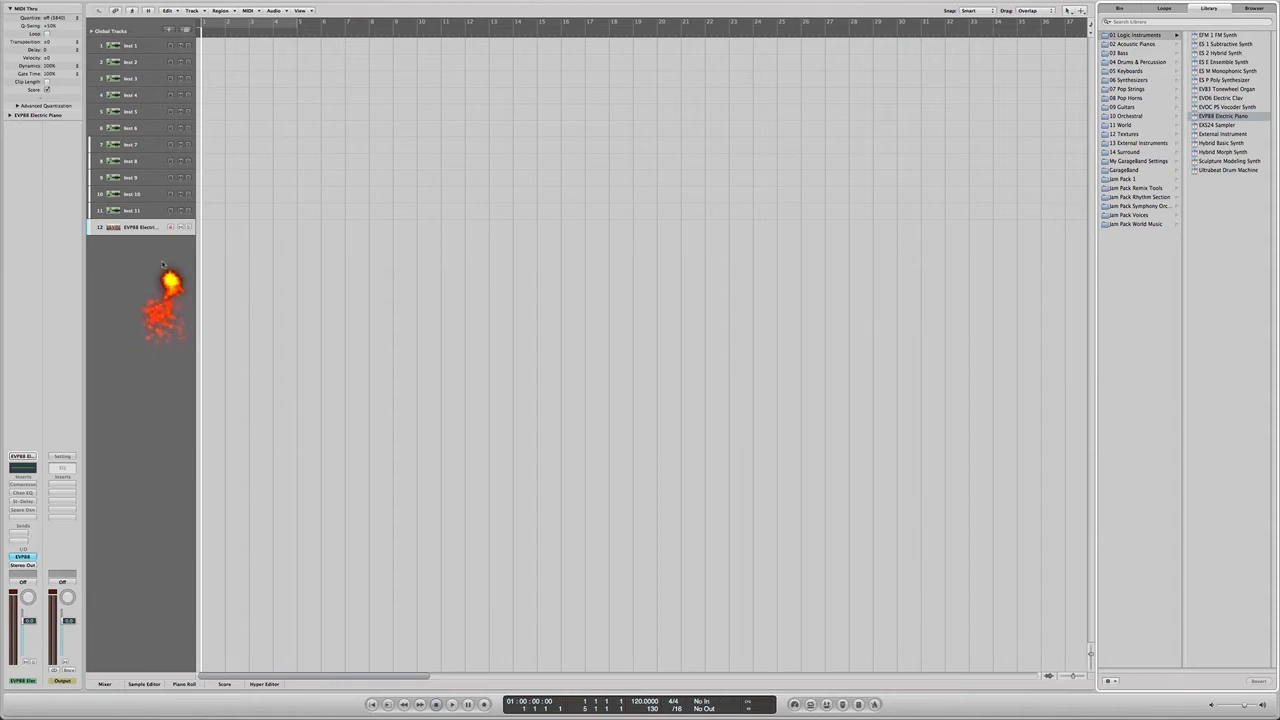
mouse_move(140, 8)
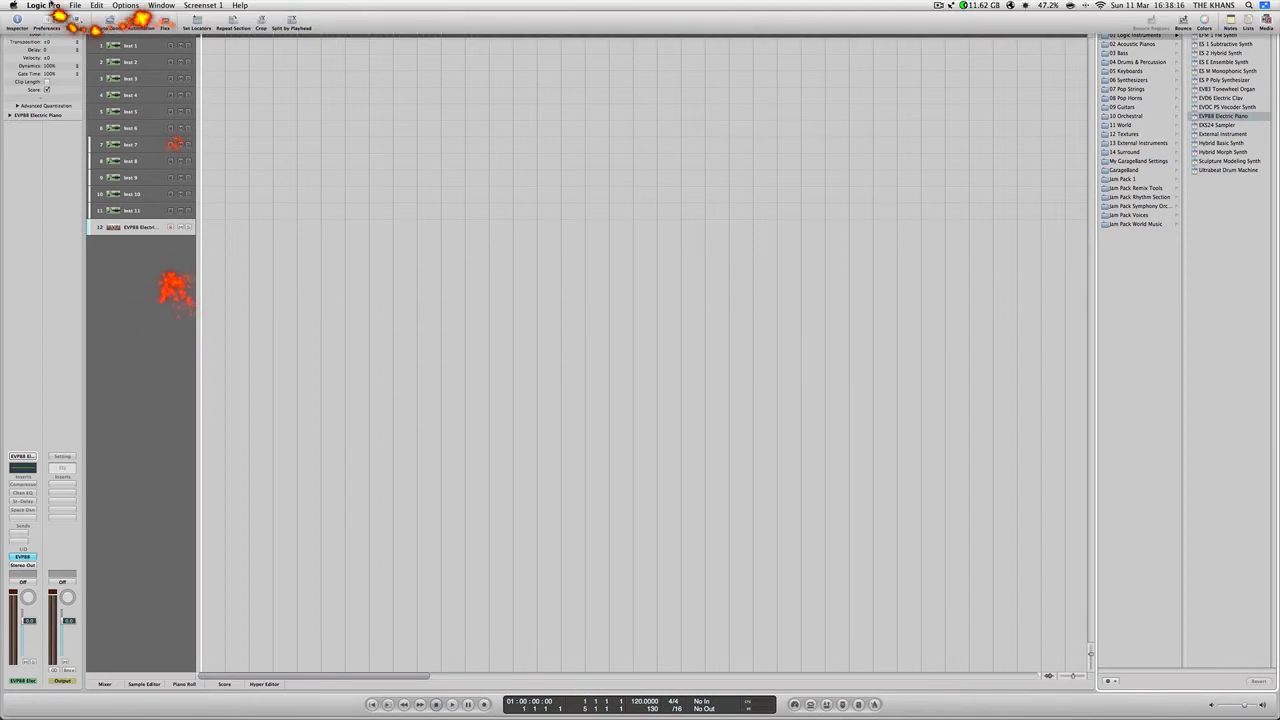
left_click(52, 22)
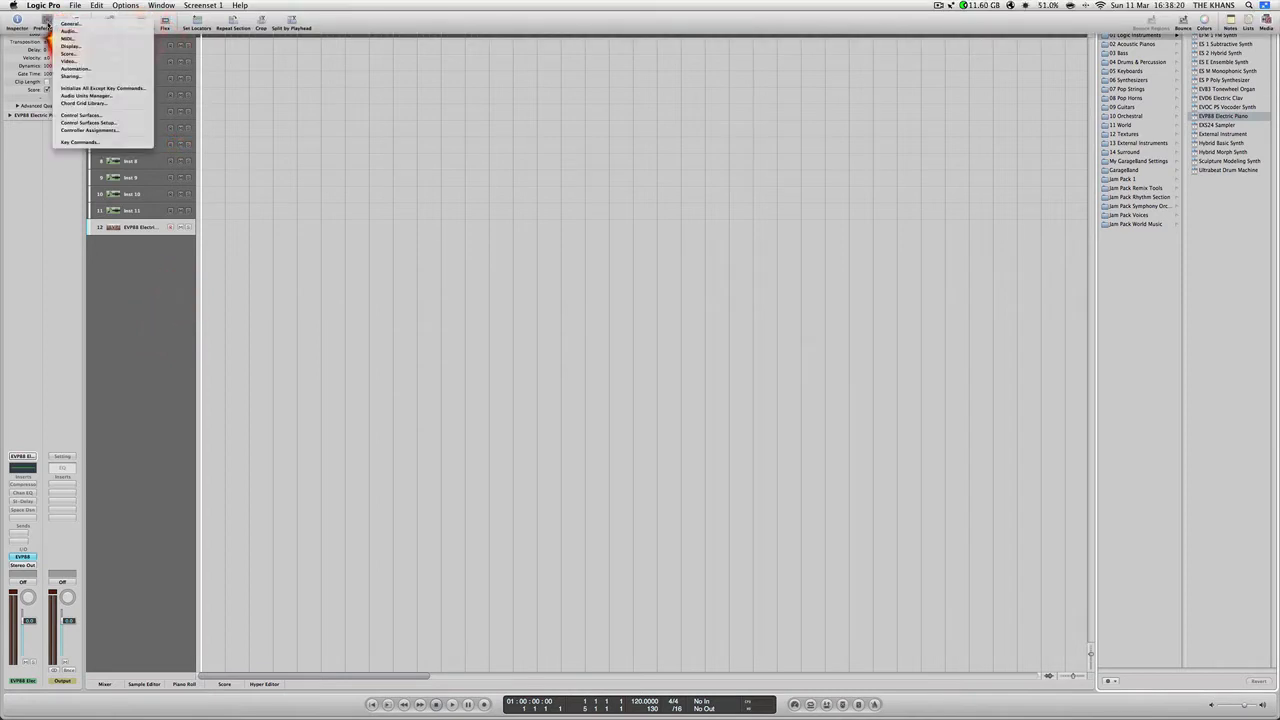
left_click(70, 38)
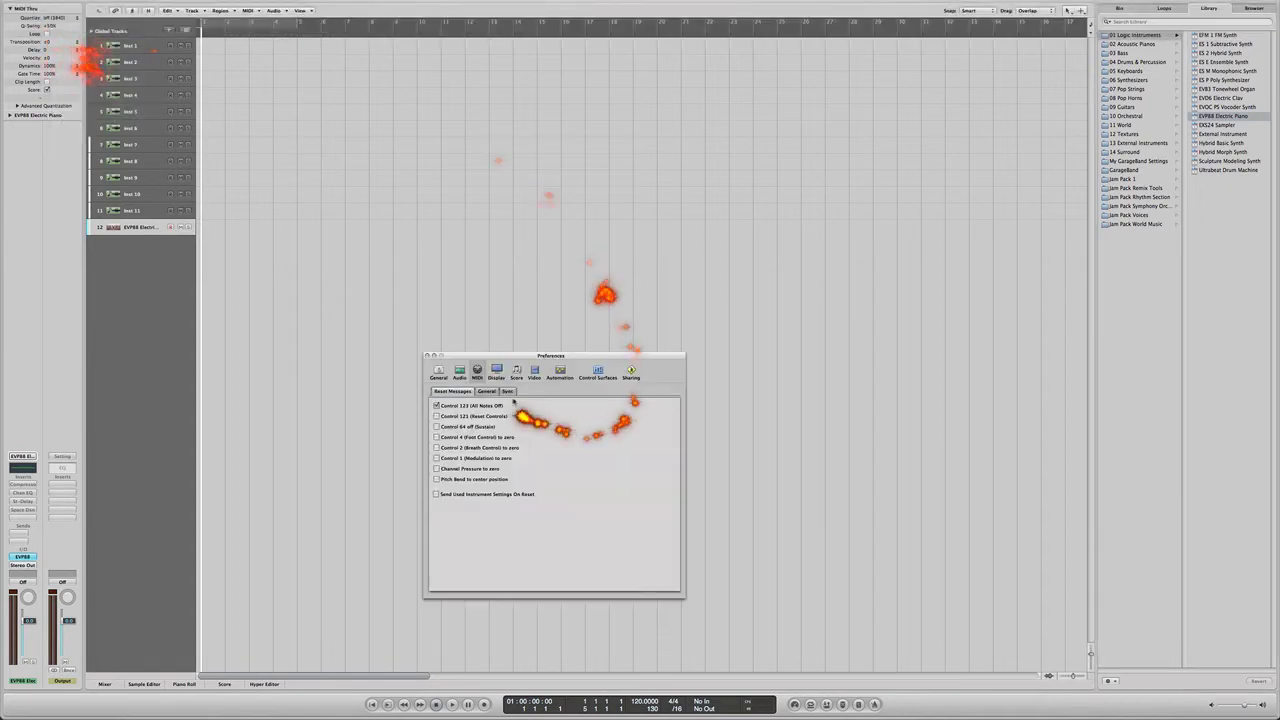
left_click(509, 393)
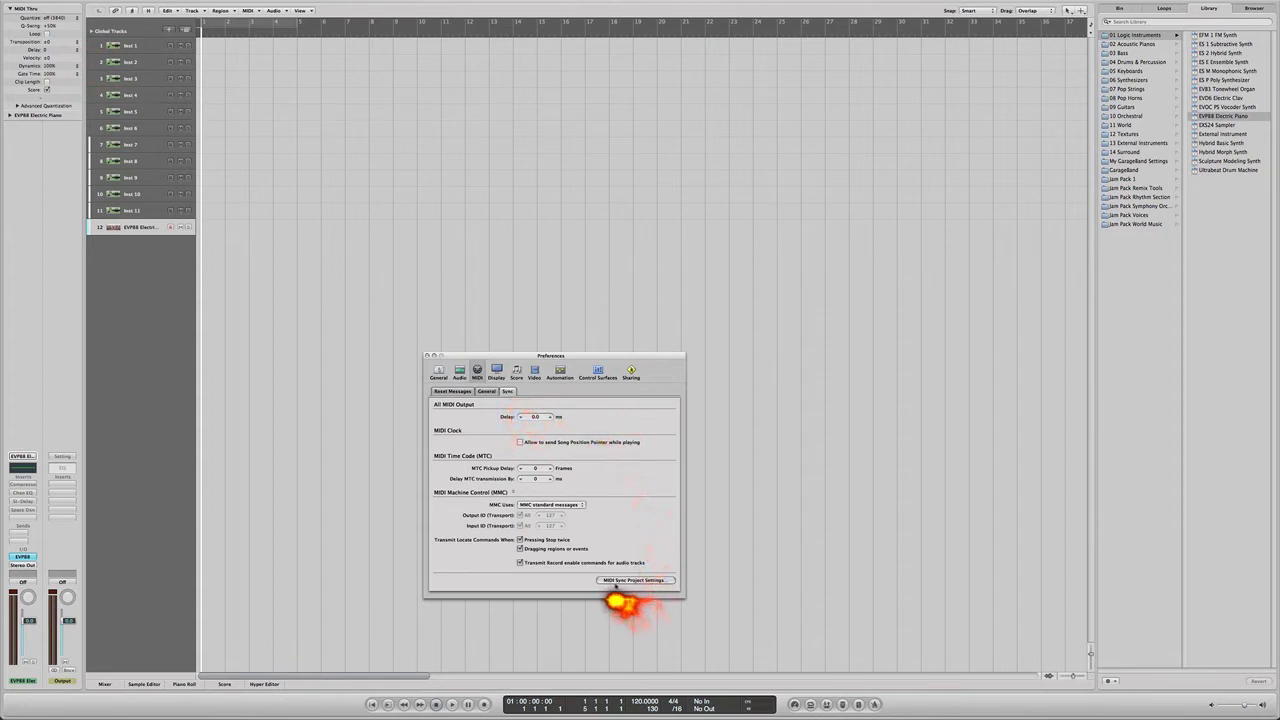
left_click(648, 581)
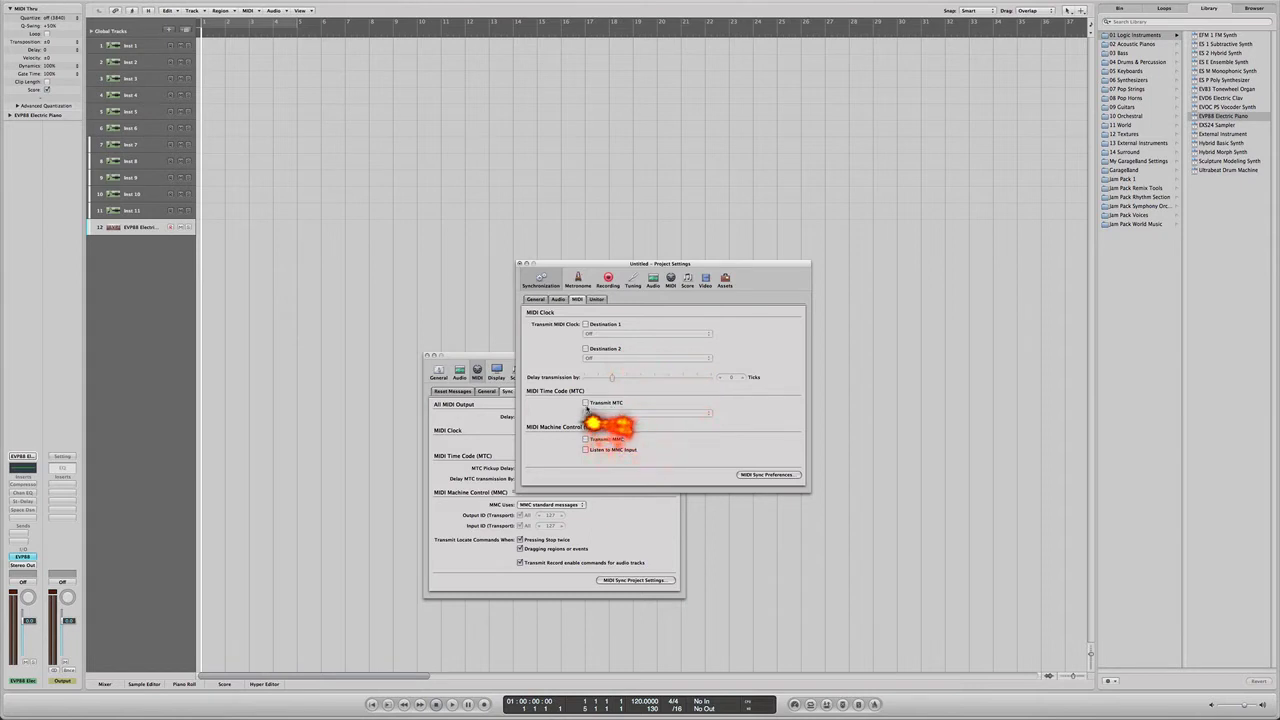
Transmit MTC to All outputs, transmit MMC, and listen to MMC input
left_click(587, 403)
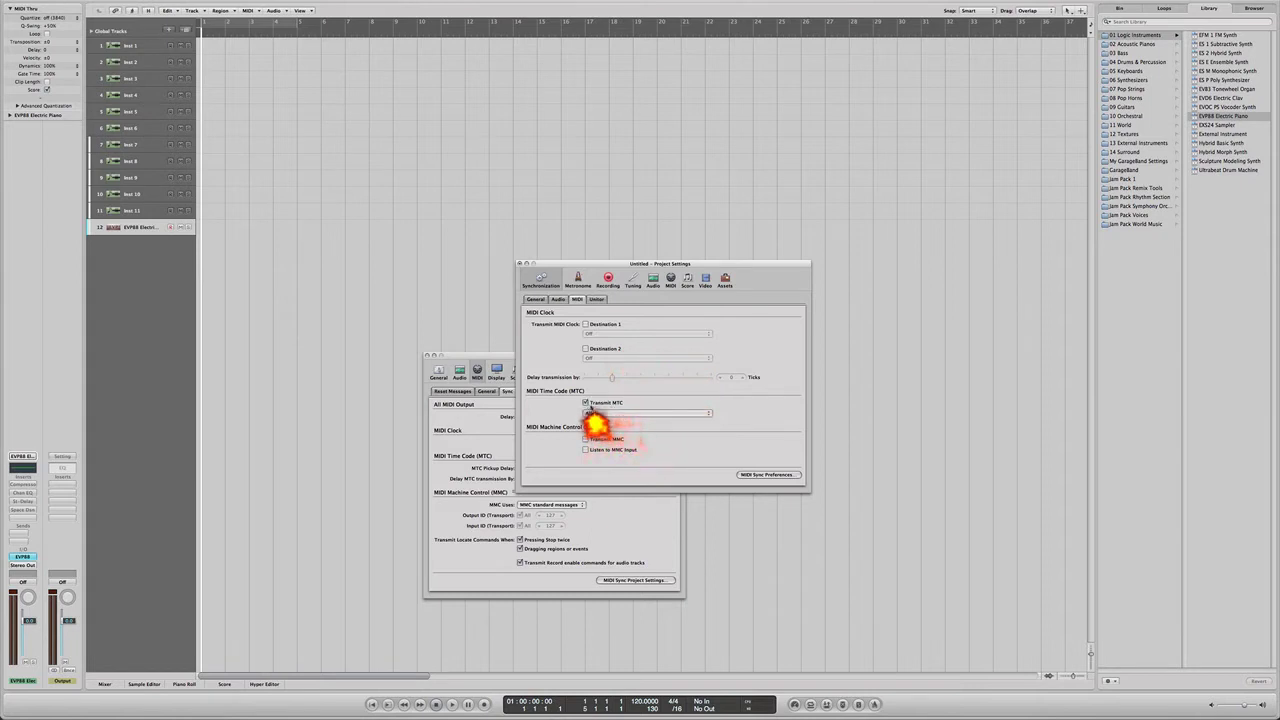
left_click(705, 413)
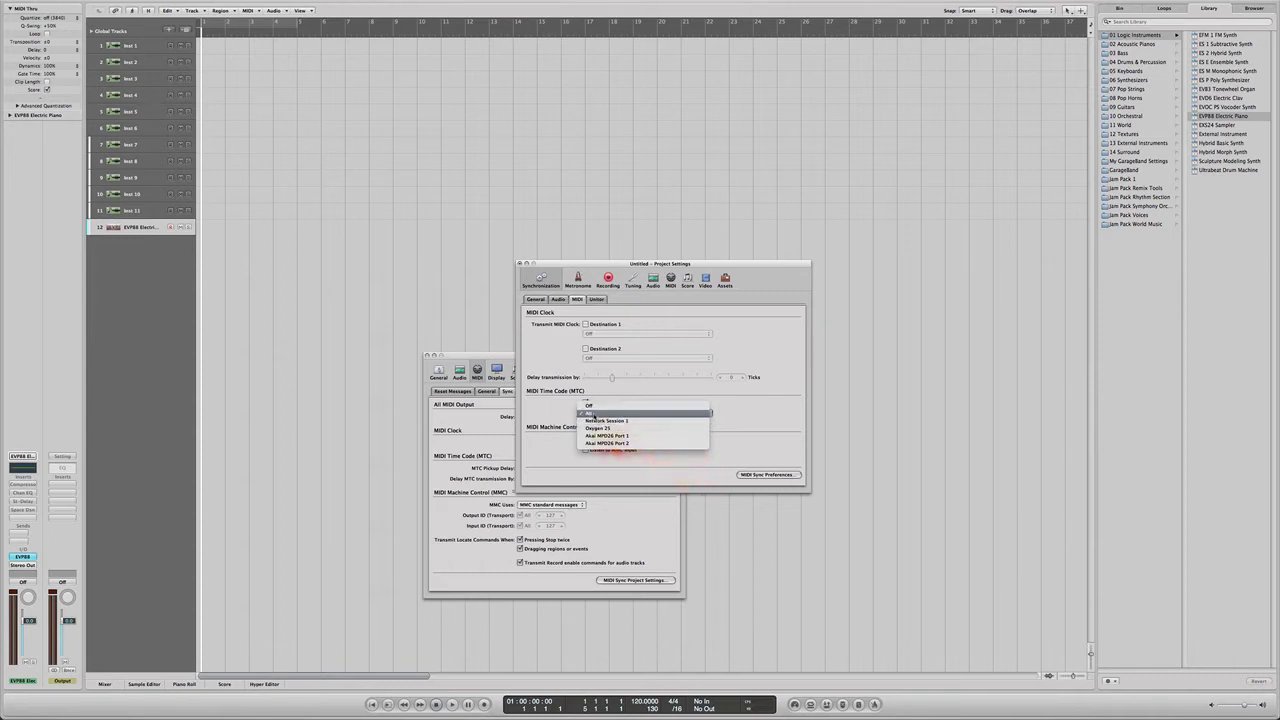
left_click(594, 413)
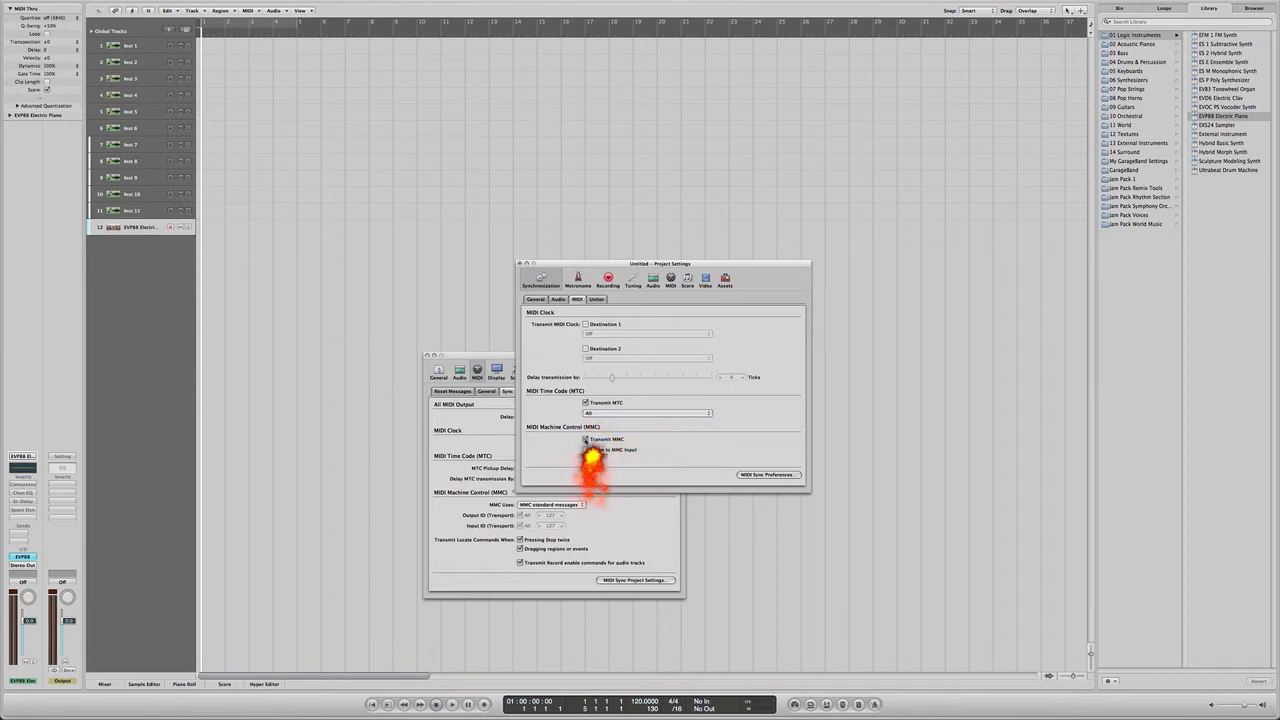
left_click(587, 440)
left_click(586, 451)
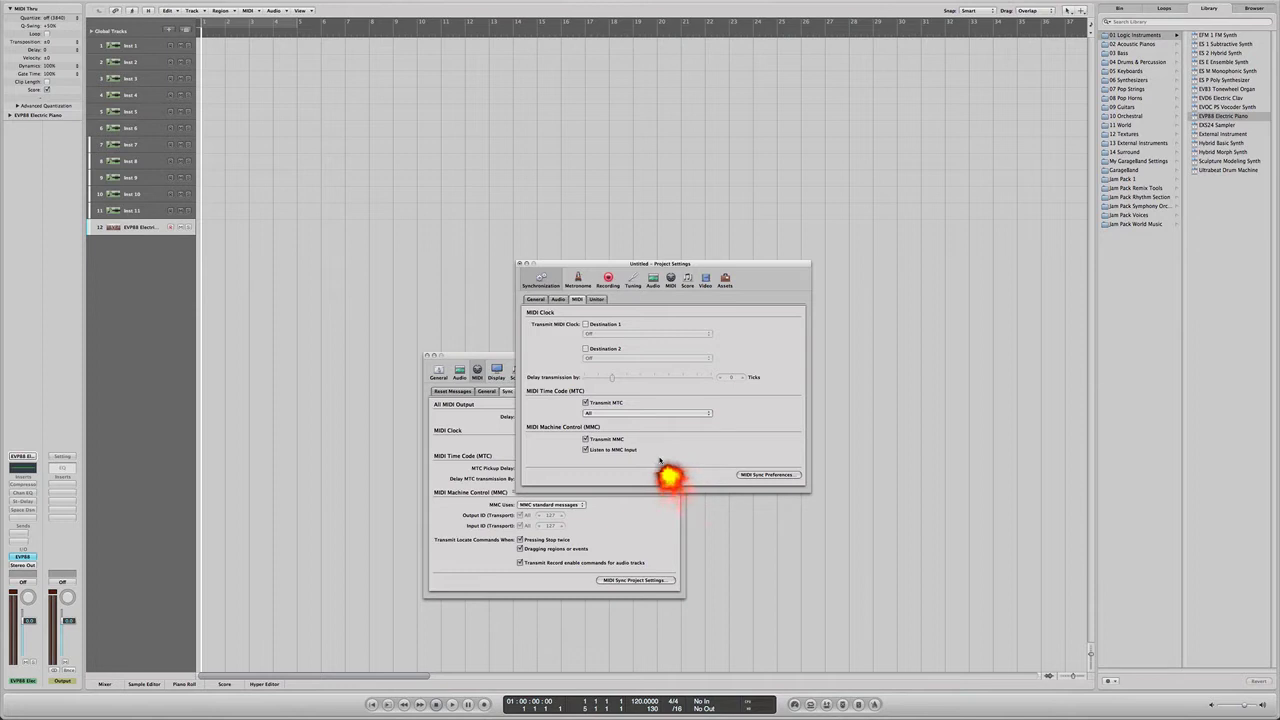
Enable MIDI Clock transmission to Destination 1 set to All outputs
left_click(586, 325)
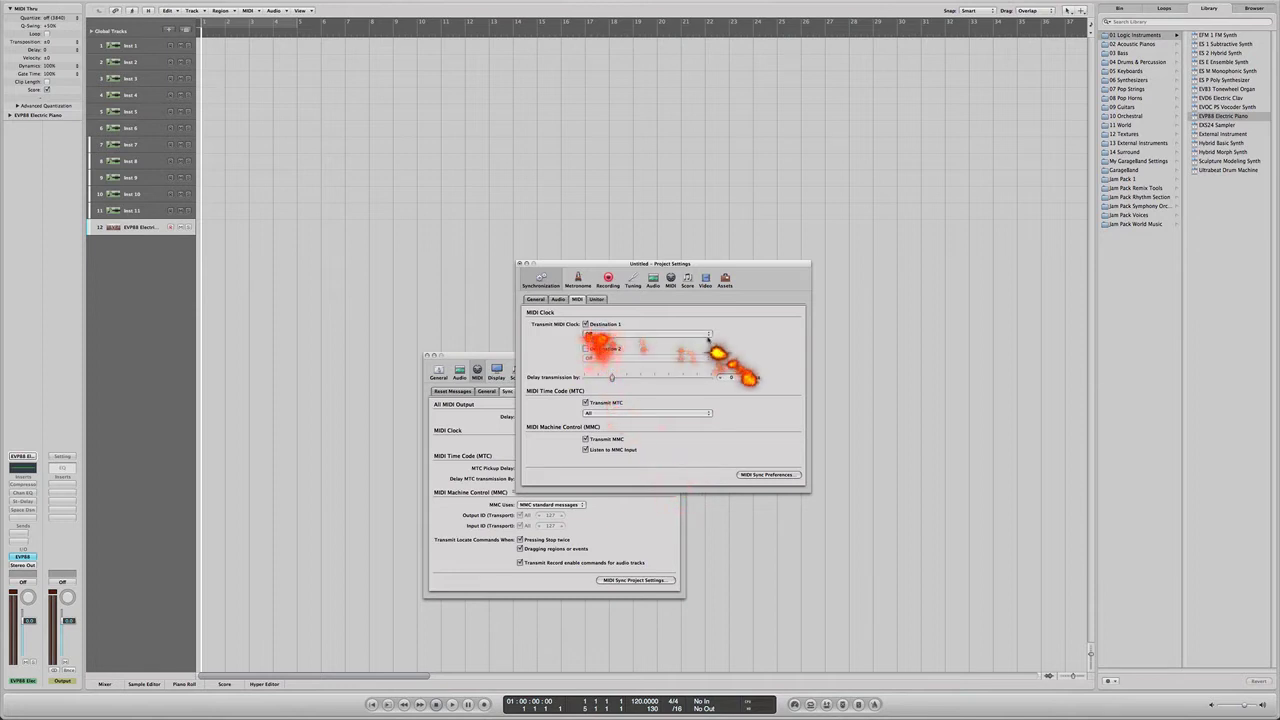
left_click(705, 333)
left_click(643, 342)
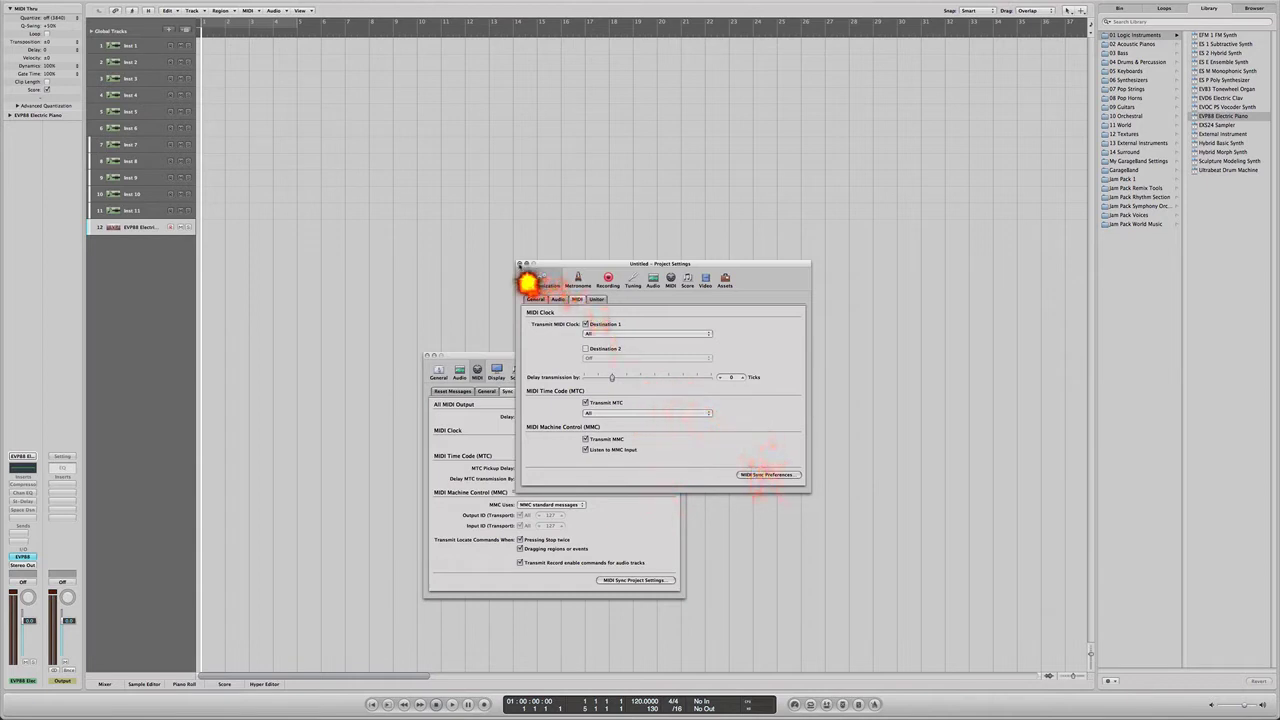
Close the sync settings and MIDI preferences windows and select the Inst 1 track
left_click(519, 264)
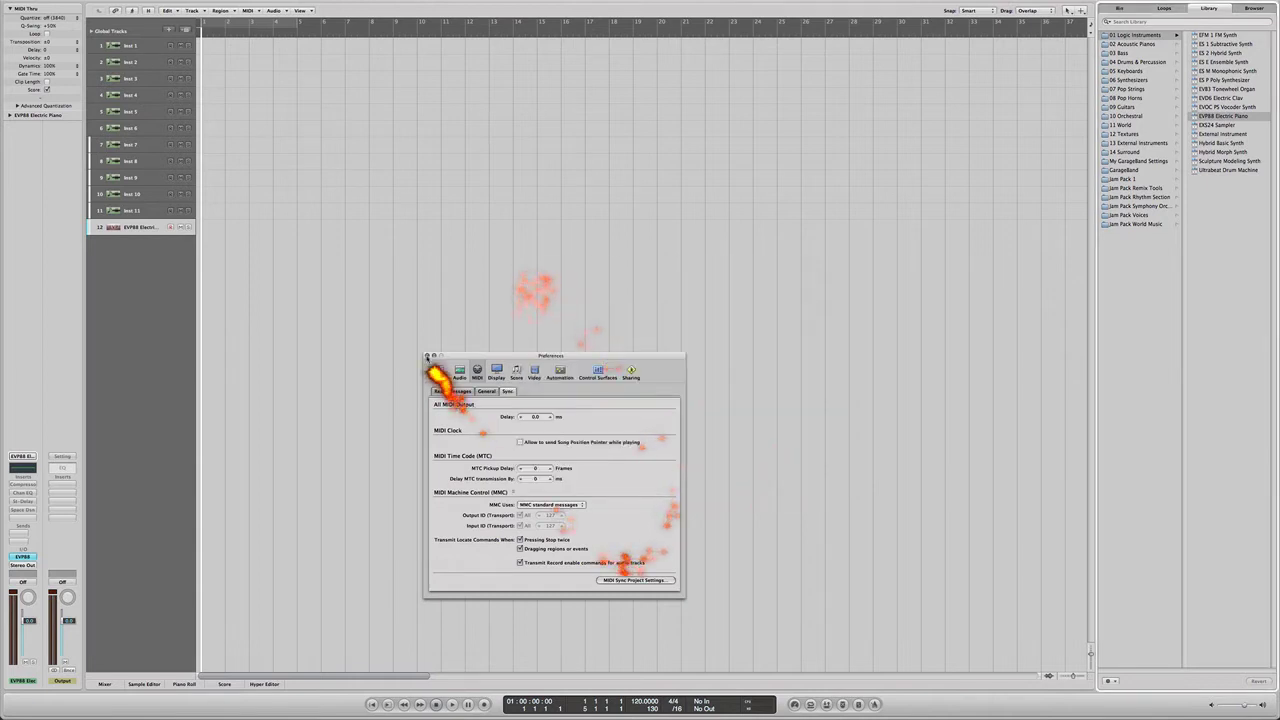
left_click(427, 356)
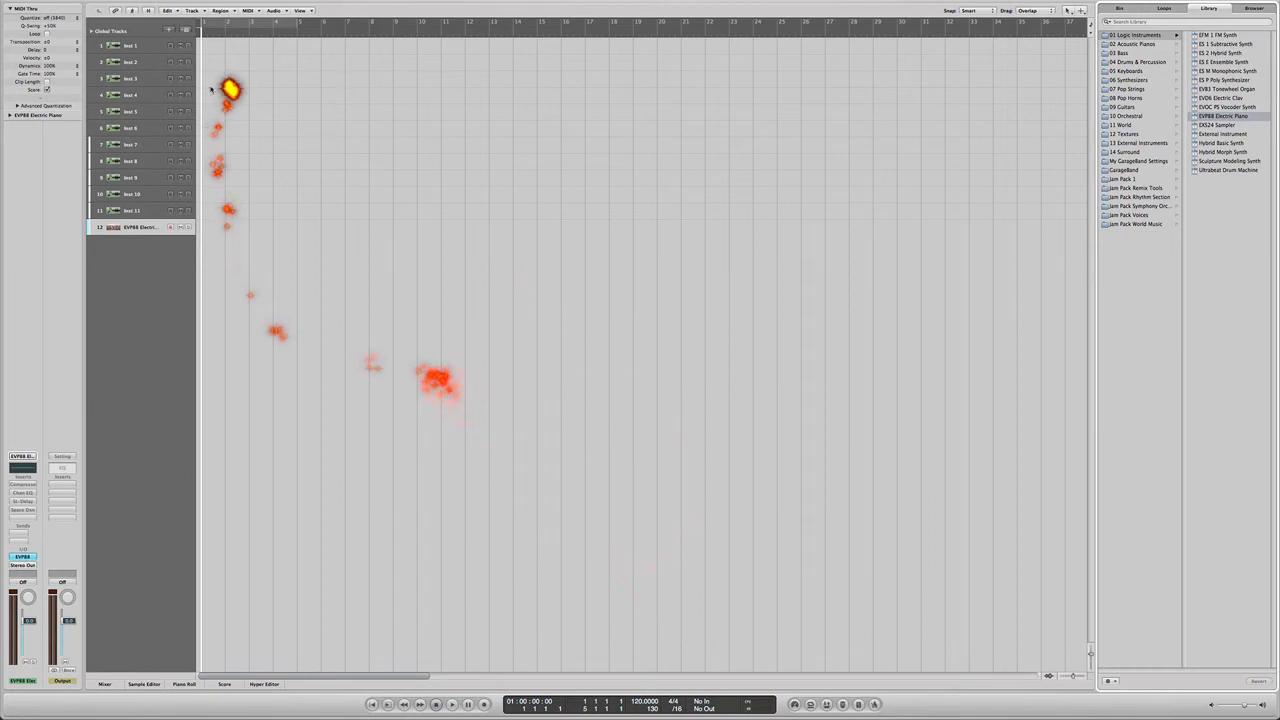
left_click(137, 46)
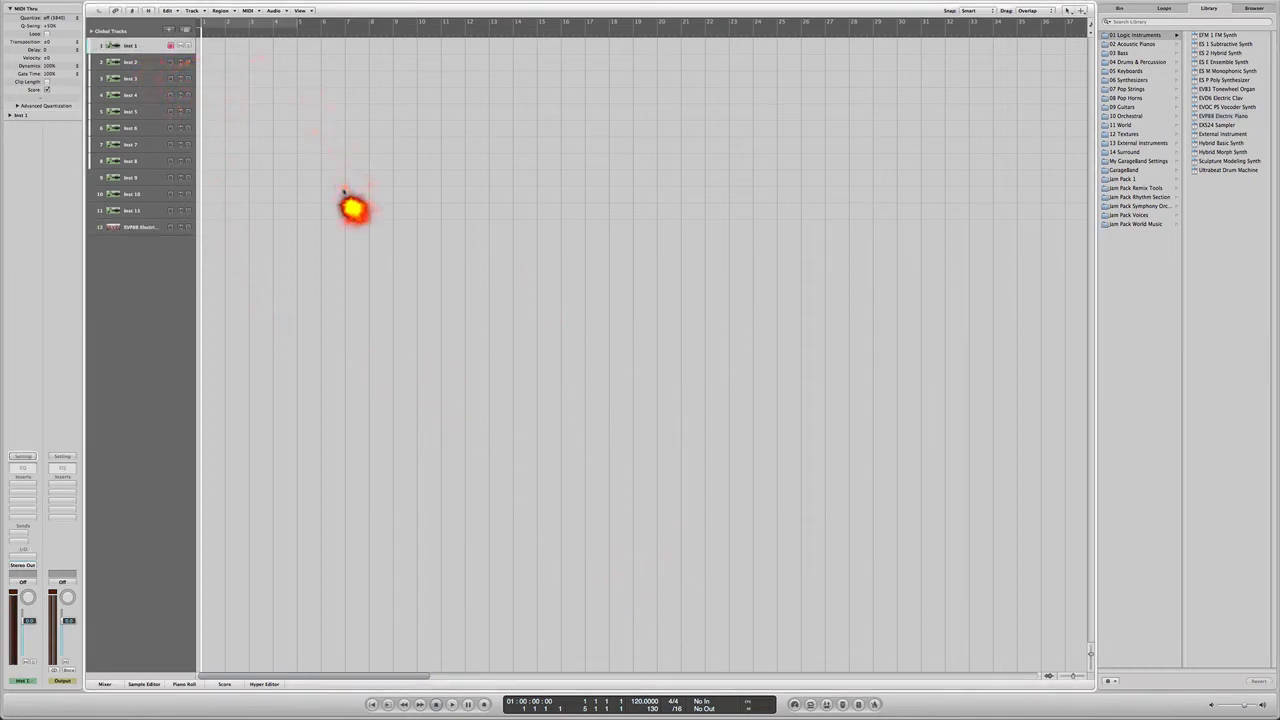
Briefly play and stop, return to the start, then record on Inst 1 and stop
key("space")
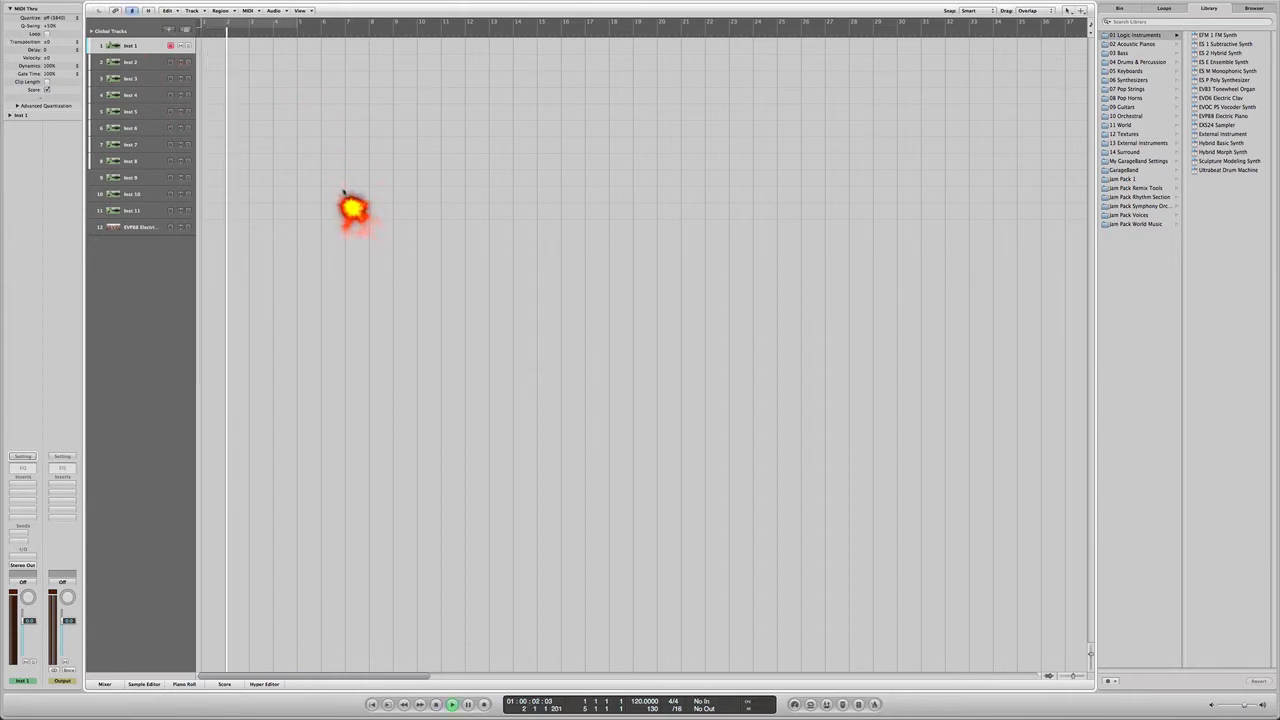
key("space")
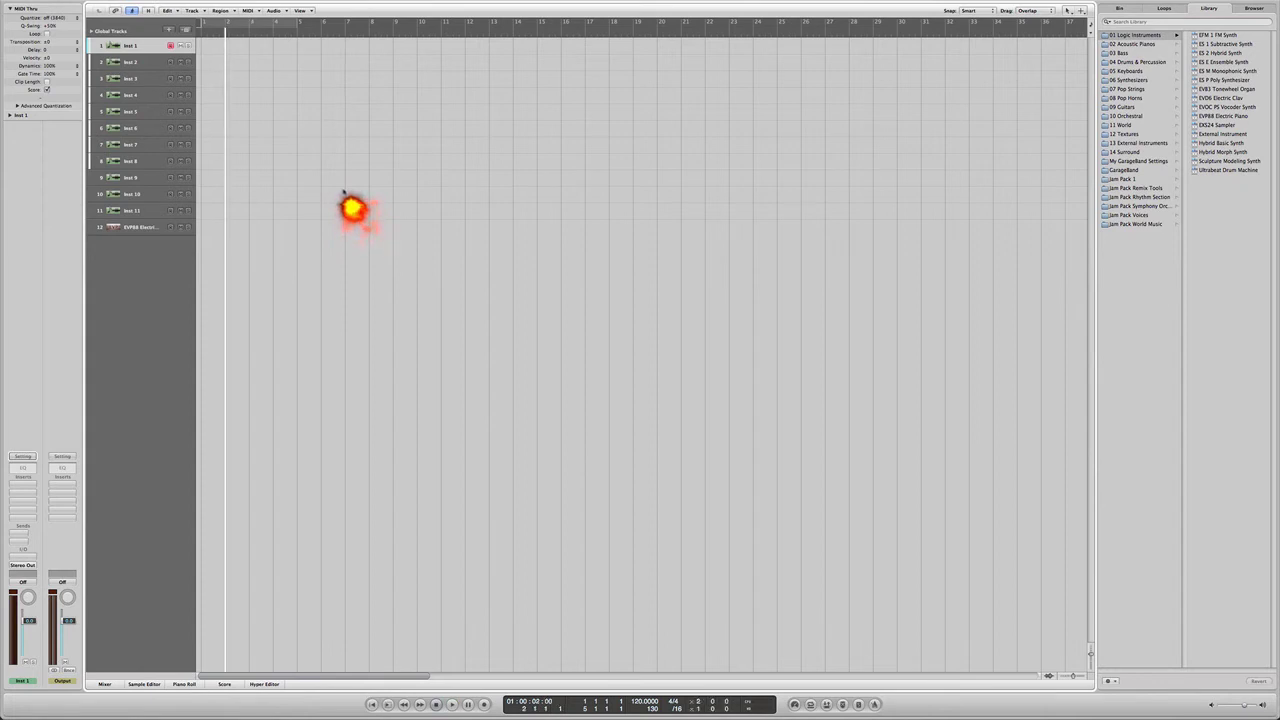
key("Return")
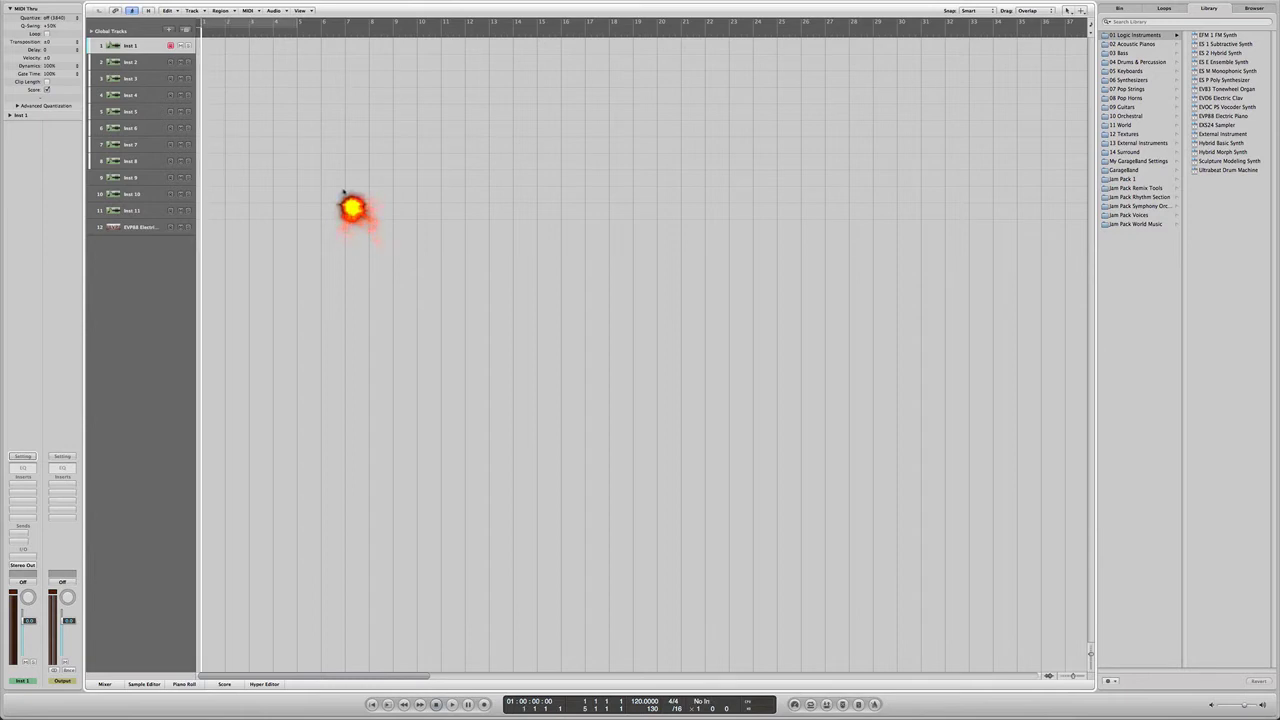
key("r")
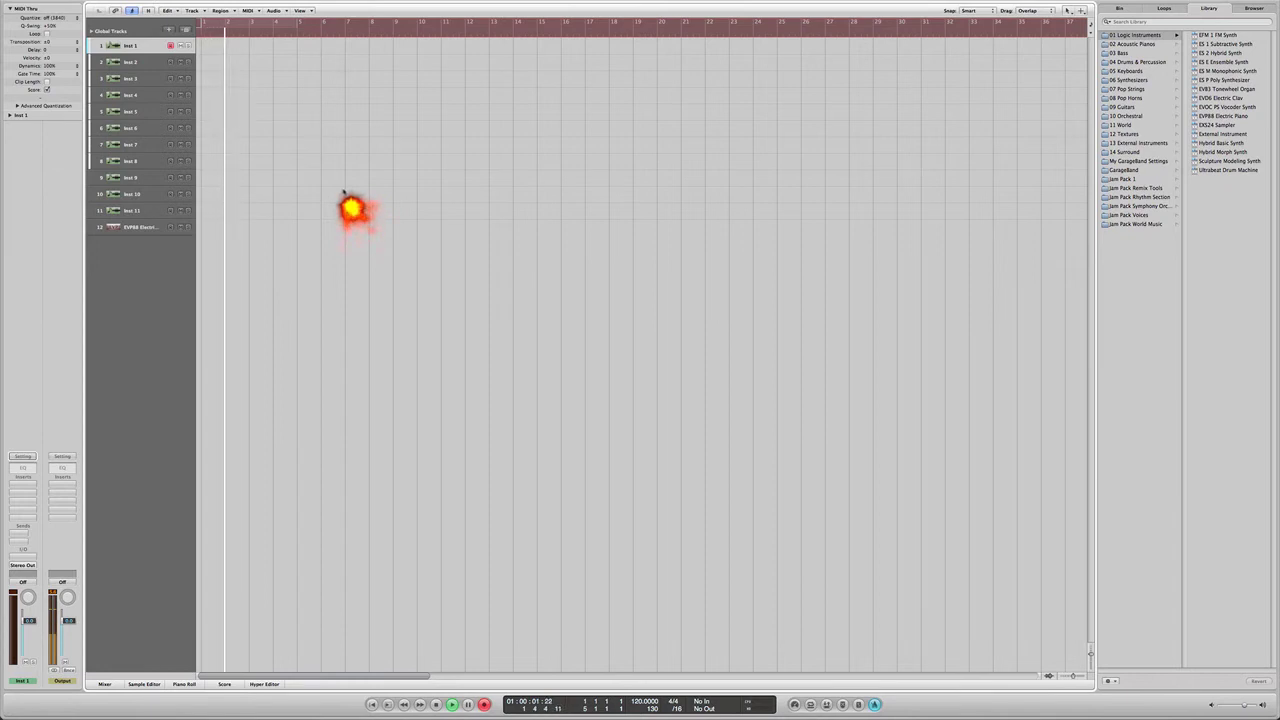
key("space")
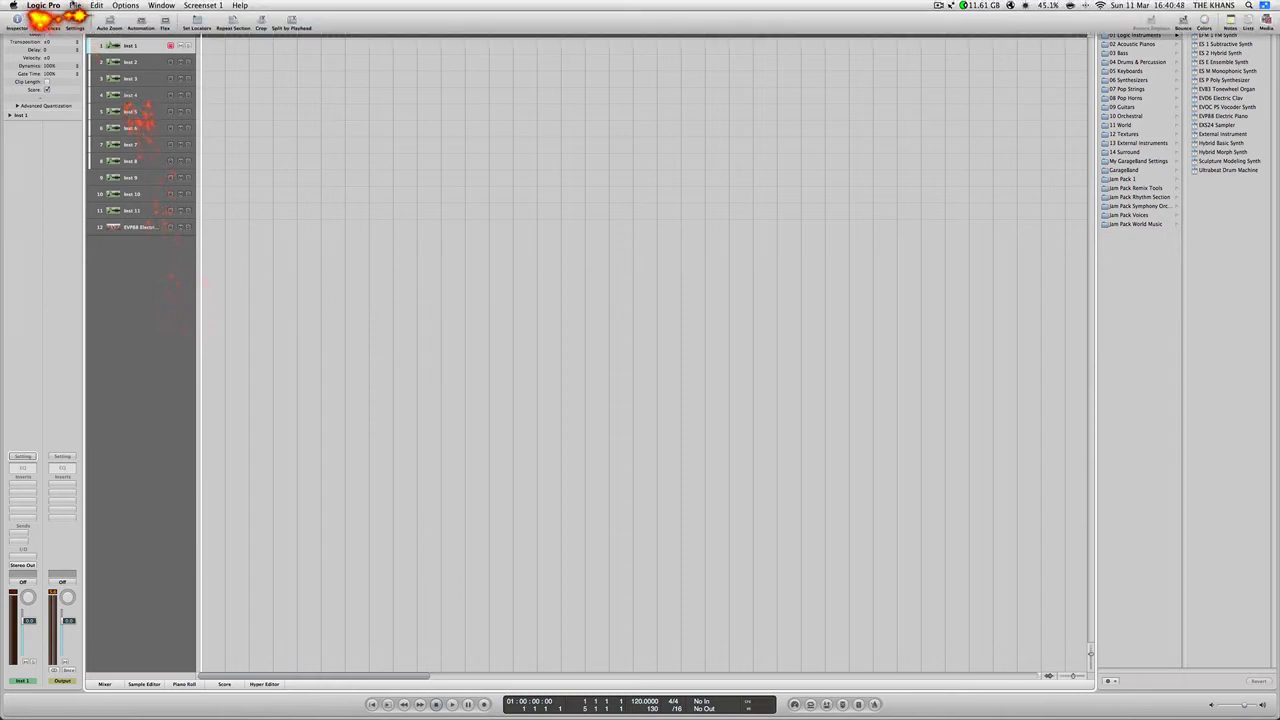
Open Controller Assignments via Preferences > Control Surfaces
left_click(55, 6)
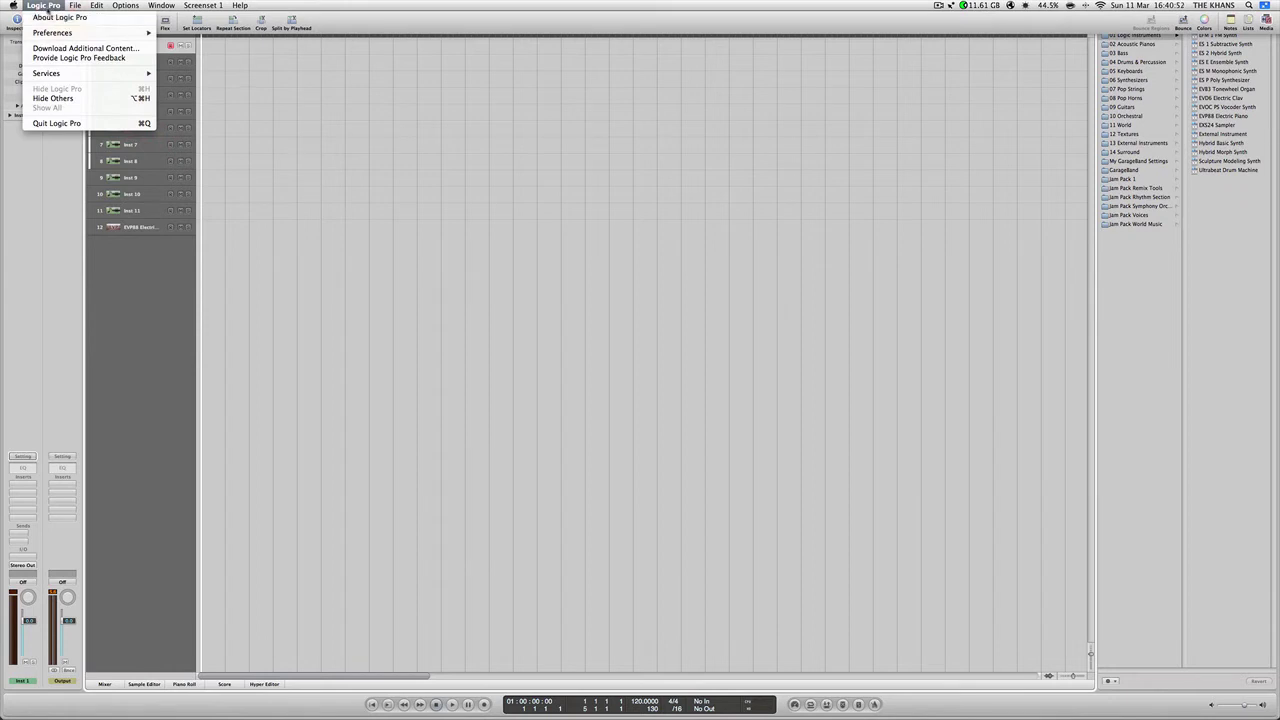
mouse_move(57, 33)
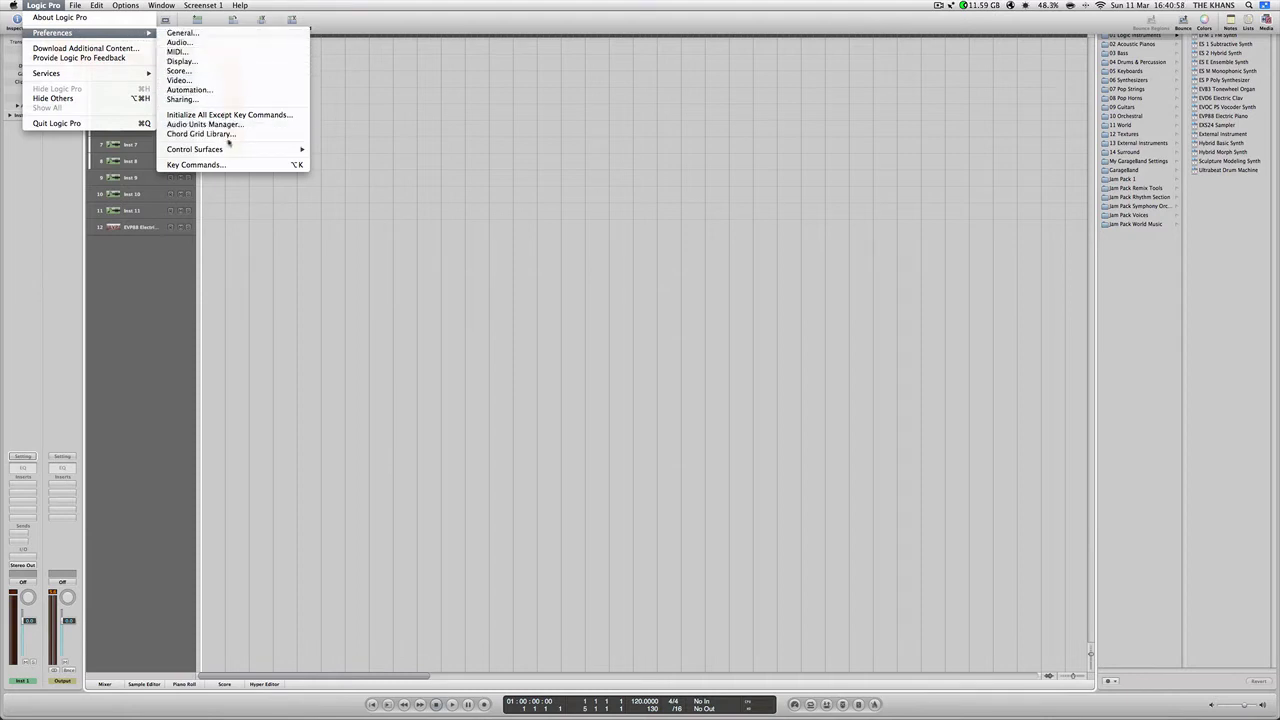
mouse_move(190, 150)
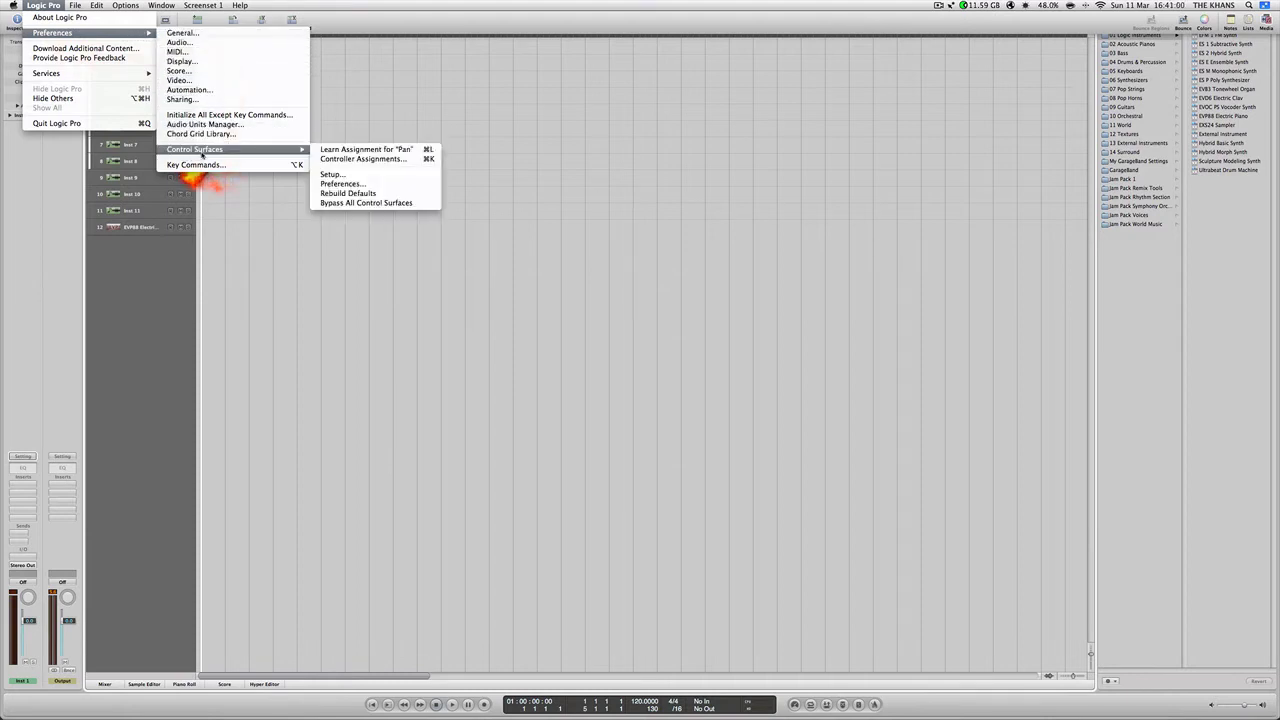
left_click(378, 160)
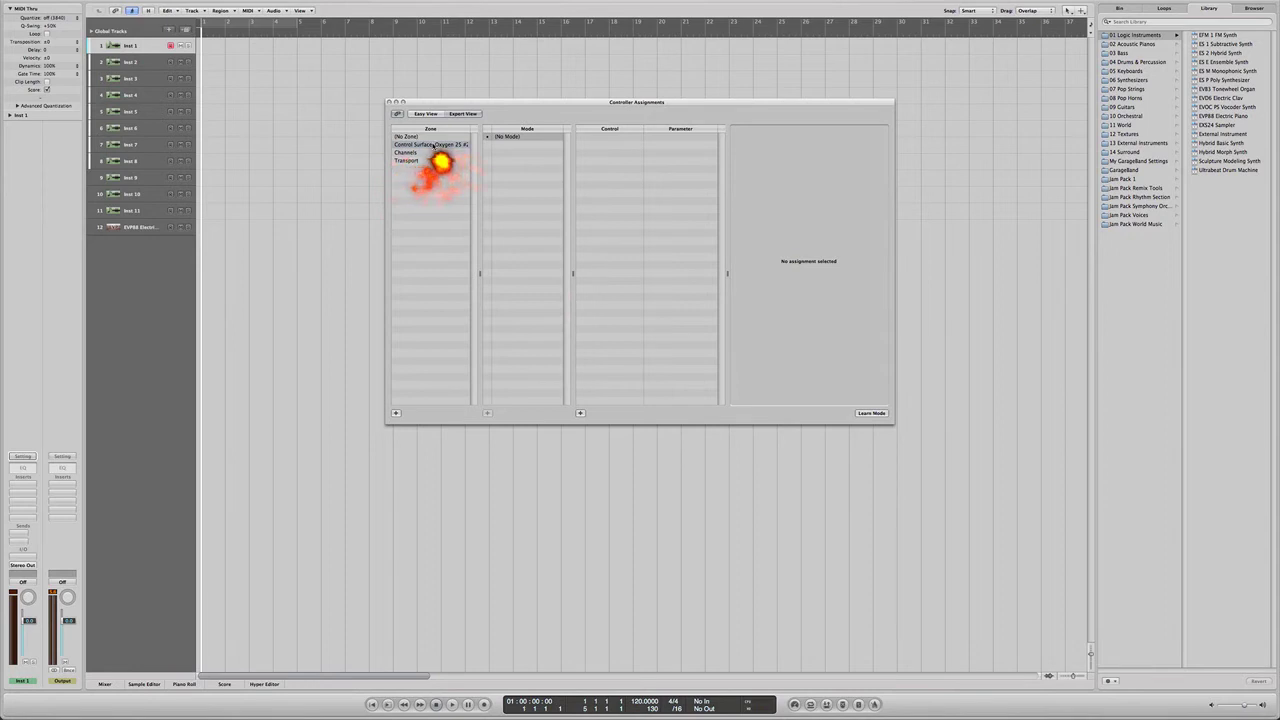
Display the Oxygen 25 Transport zone with its Cycle, Rewind, Fast Forward, Stop, Play and Record mappings
left_click(424, 160)
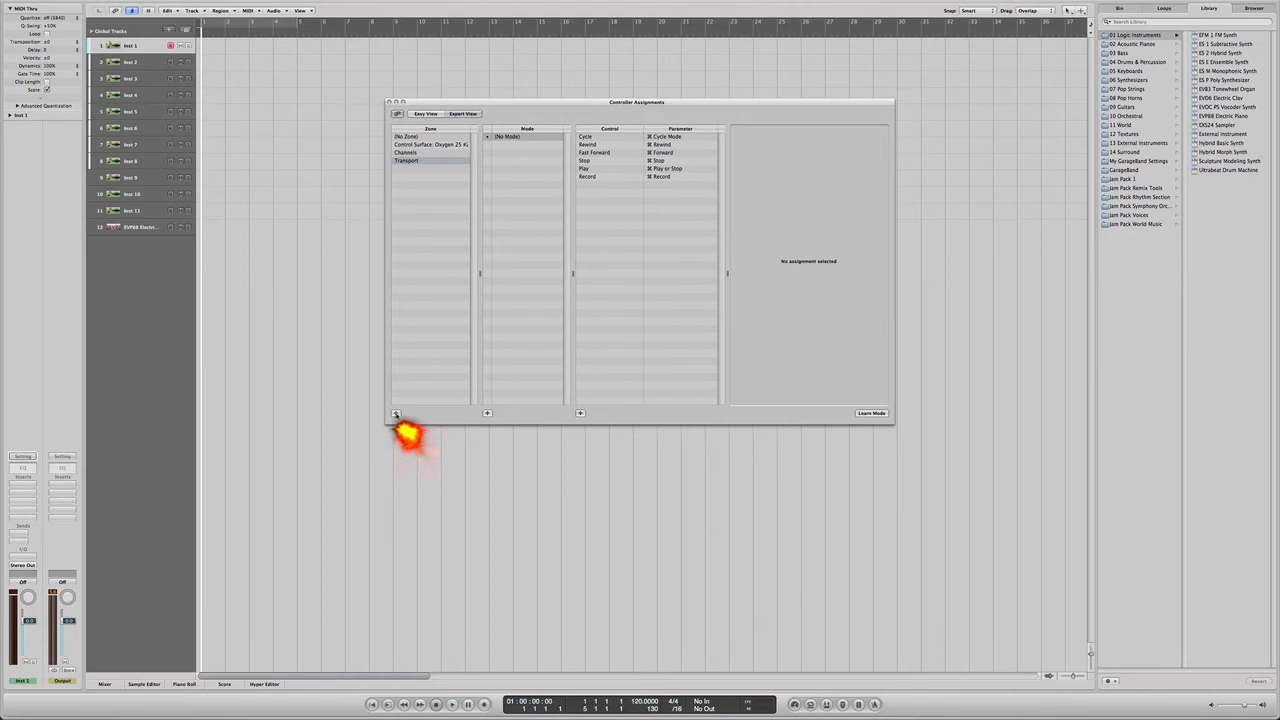
Add a new controller zone named 'mpd 26'
left_click(396, 413)
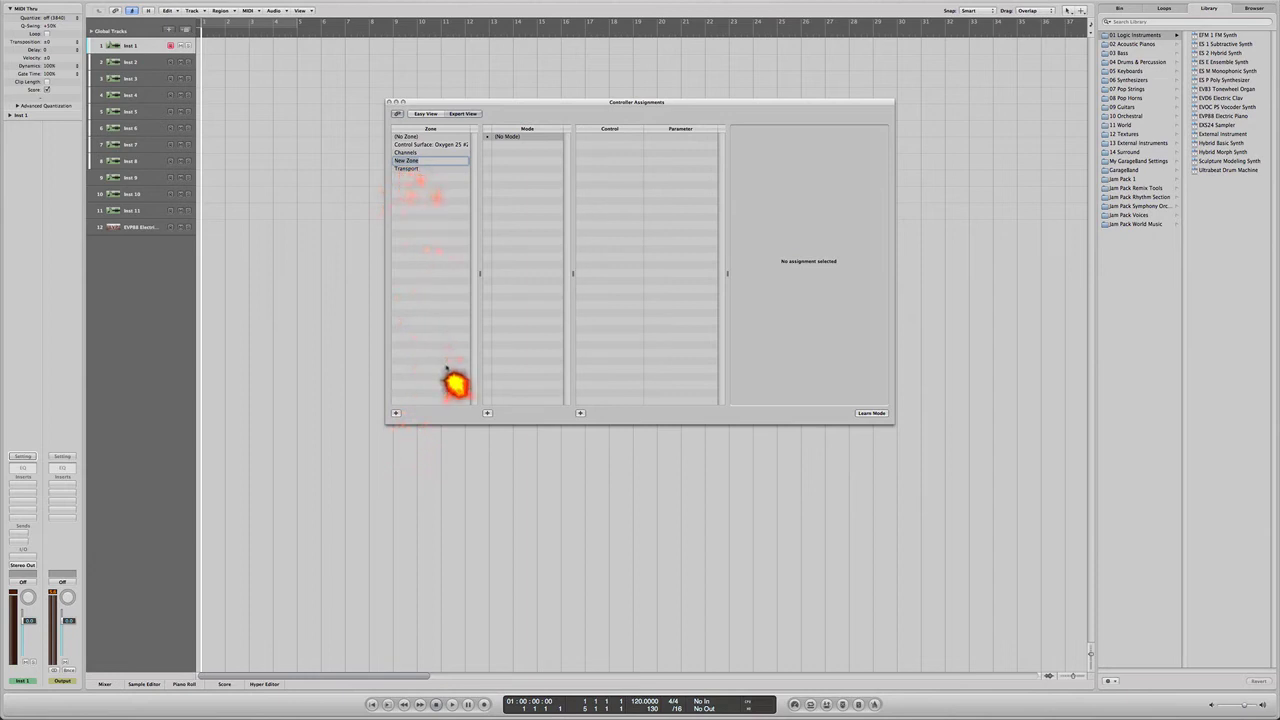
type("mpd 26")
key("Return")
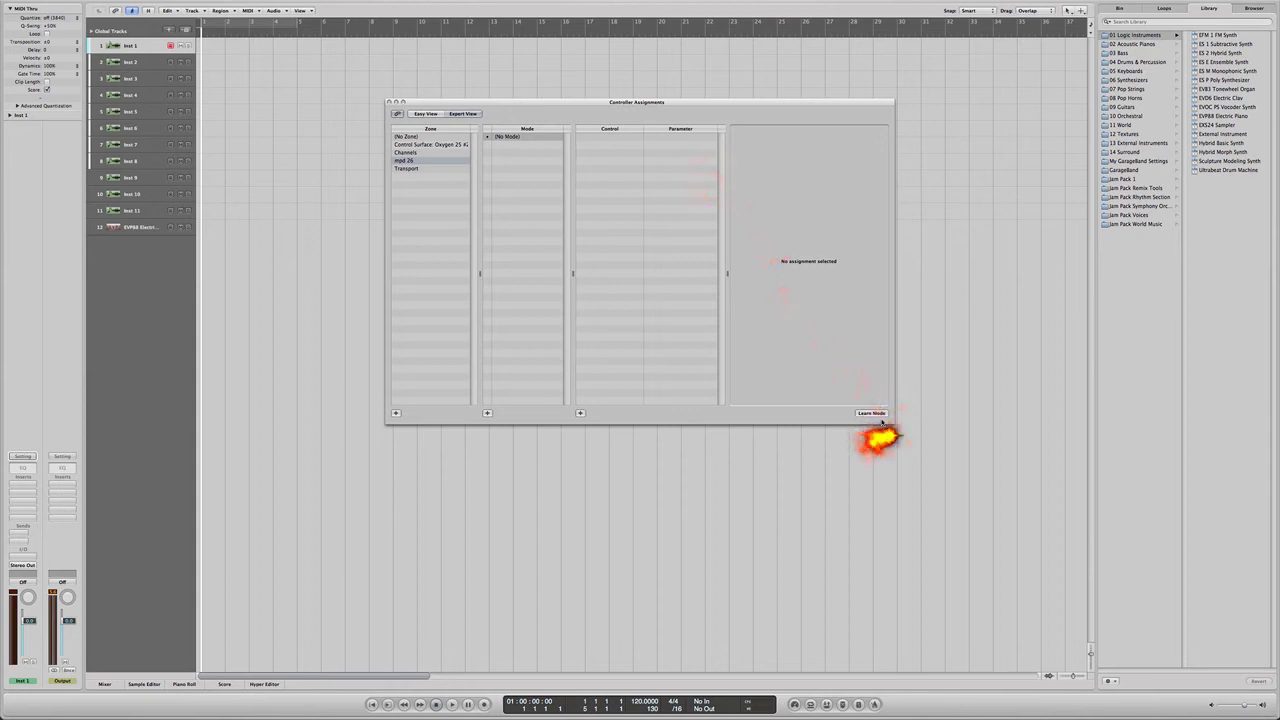
Show the Mixer and turn on Learn Mode in Controller Assignments
left_click(105, 684)
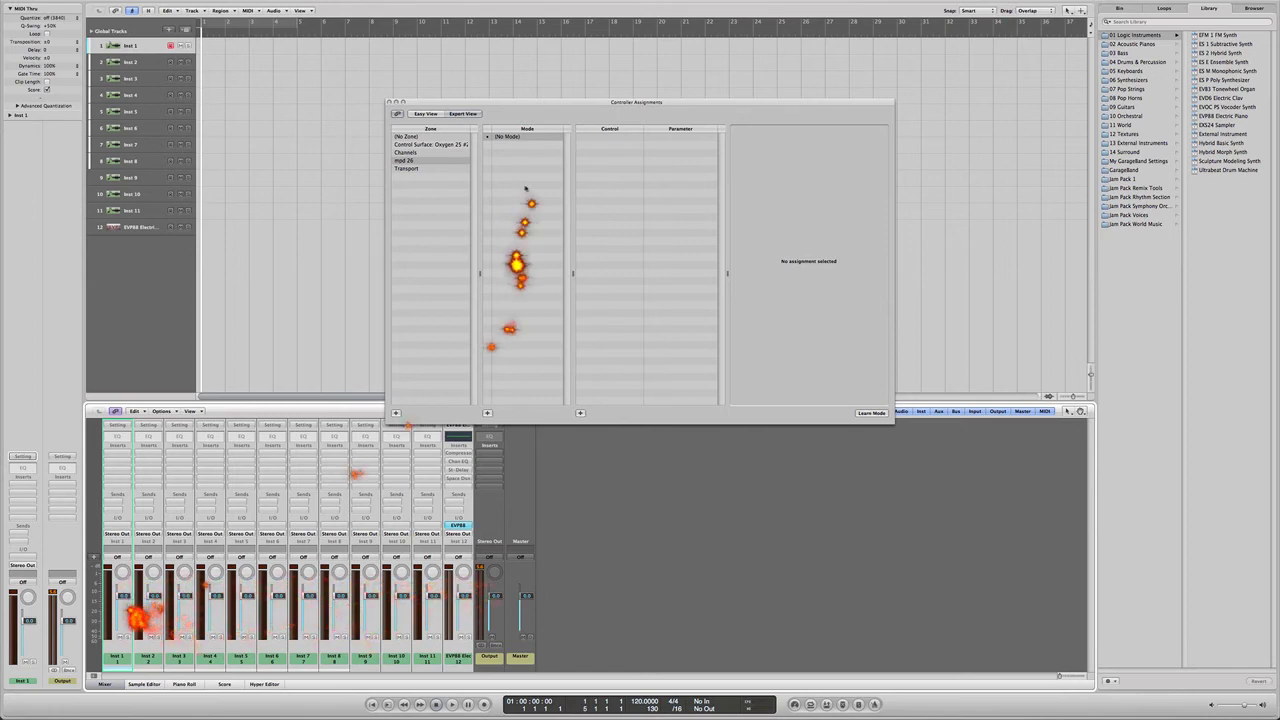
left_click(870, 413)
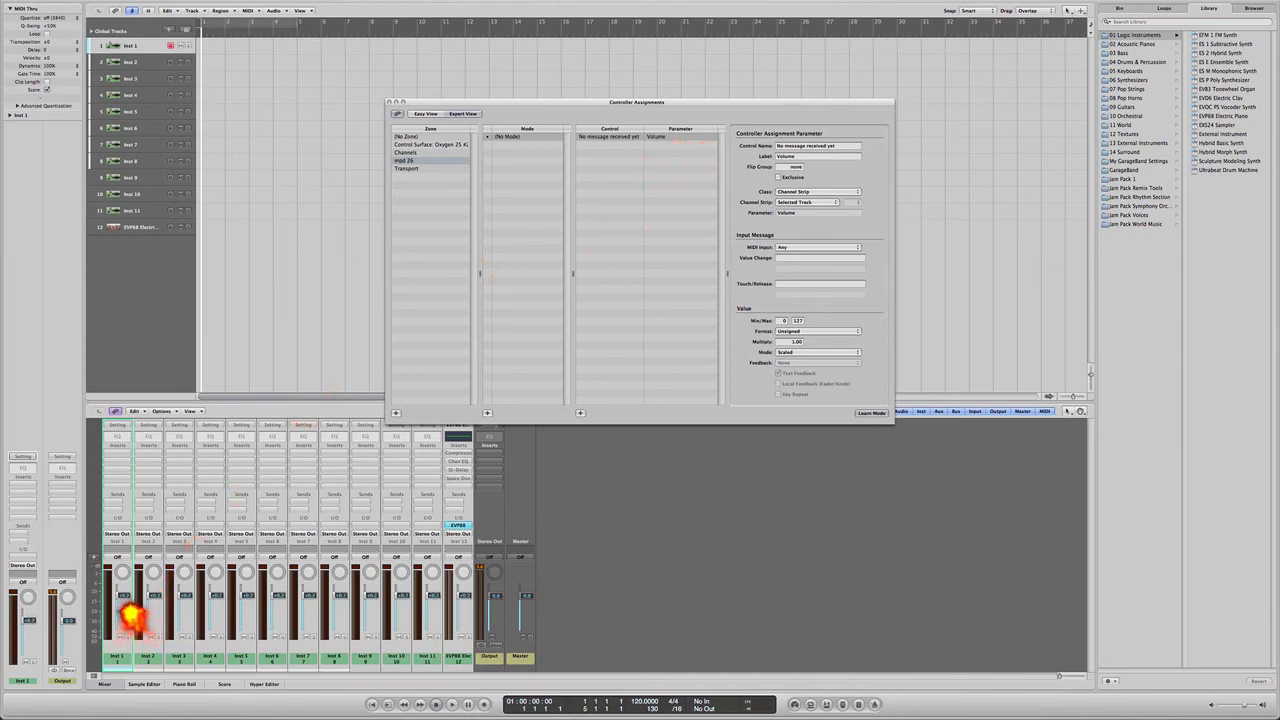
Learn volume assignments for the Inst 1–6 faders from the six MPD26 faders
left_click(130, 615)
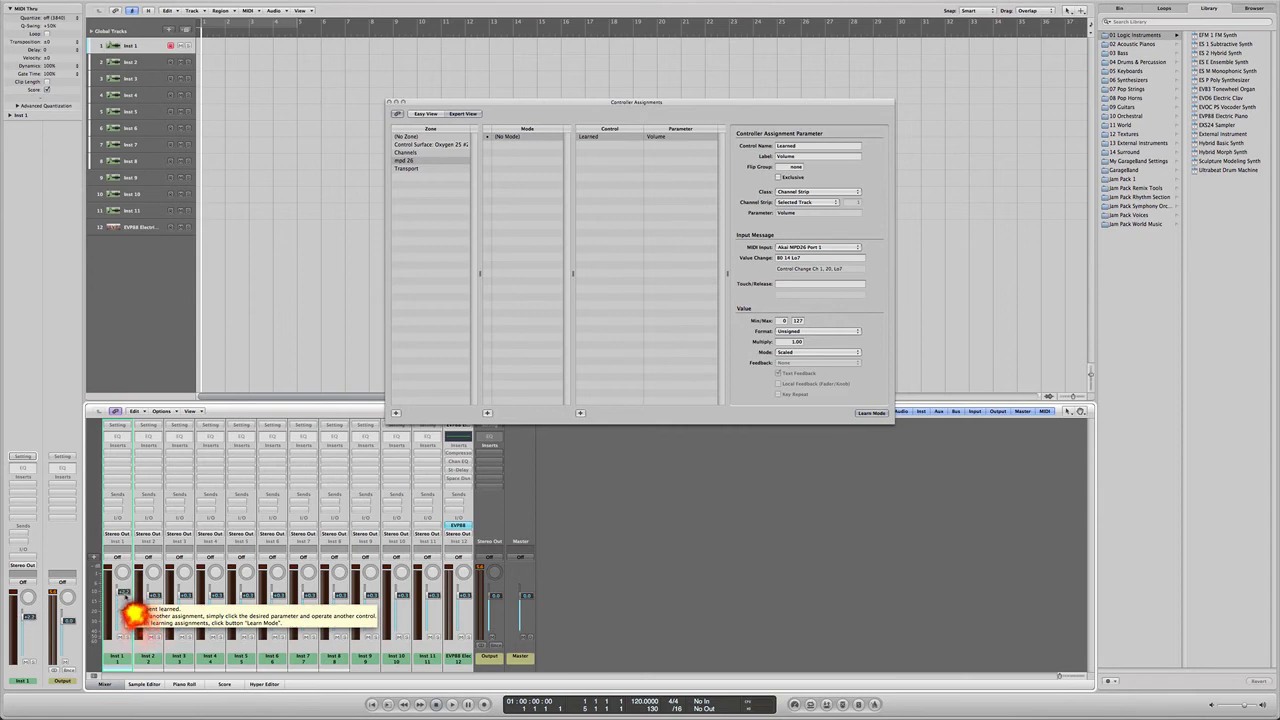
left_click_drag(126, 602, 124, 600)
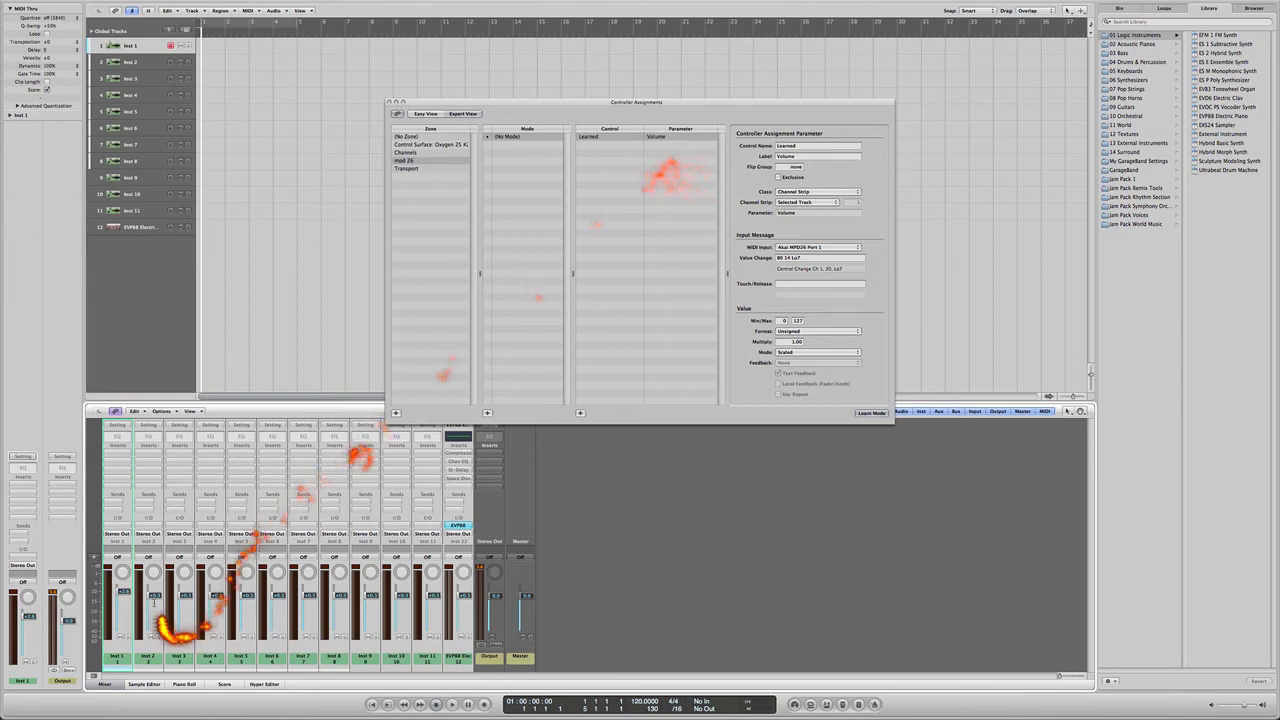
left_click(156, 600)
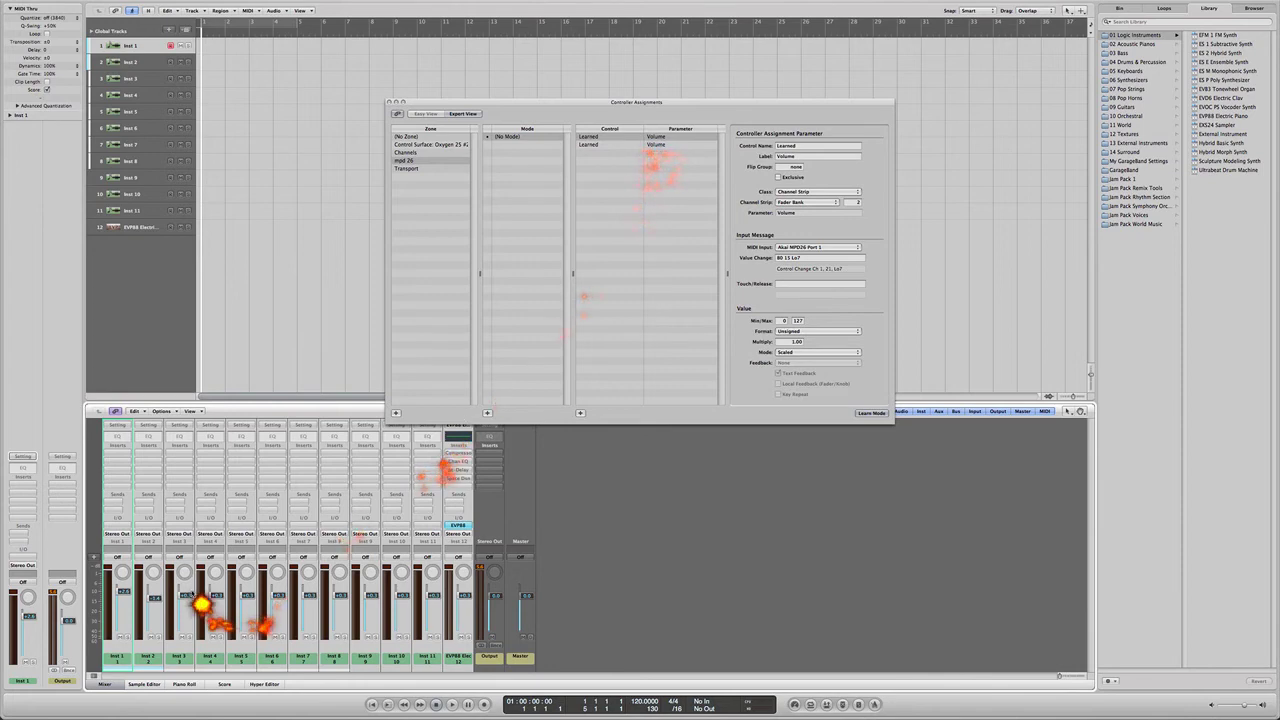
left_click(190, 601)
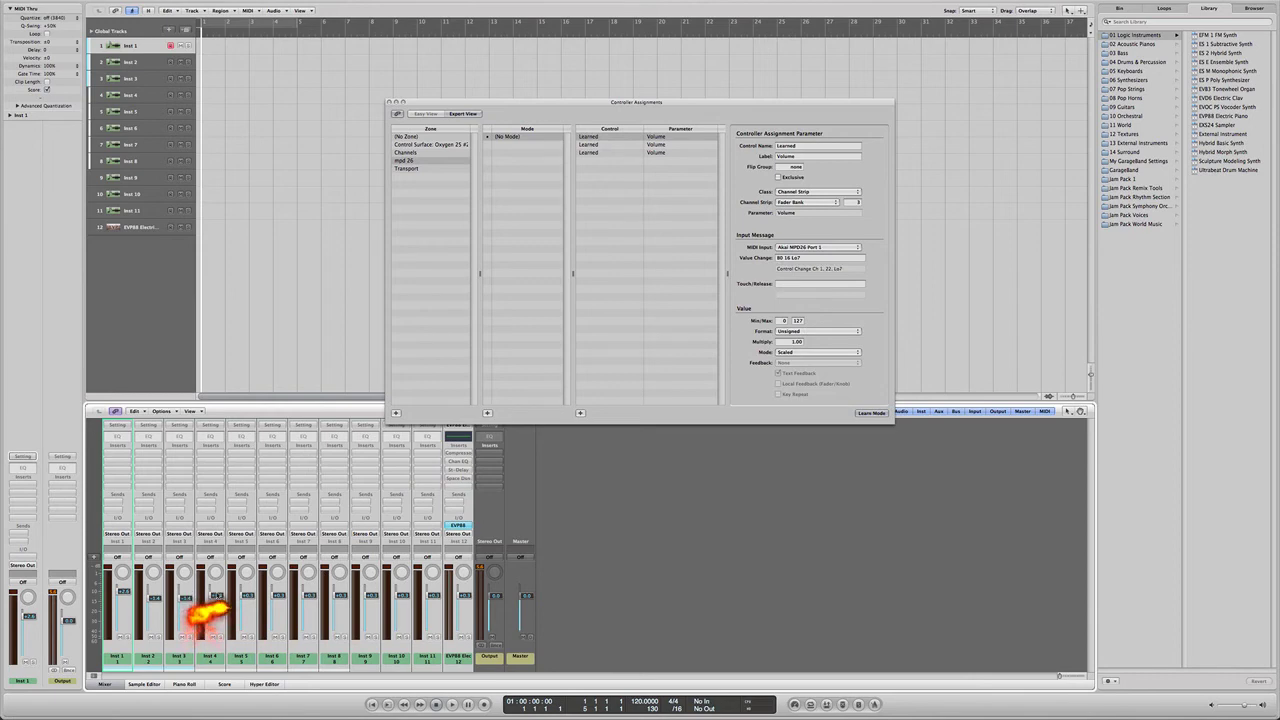
left_click(212, 609)
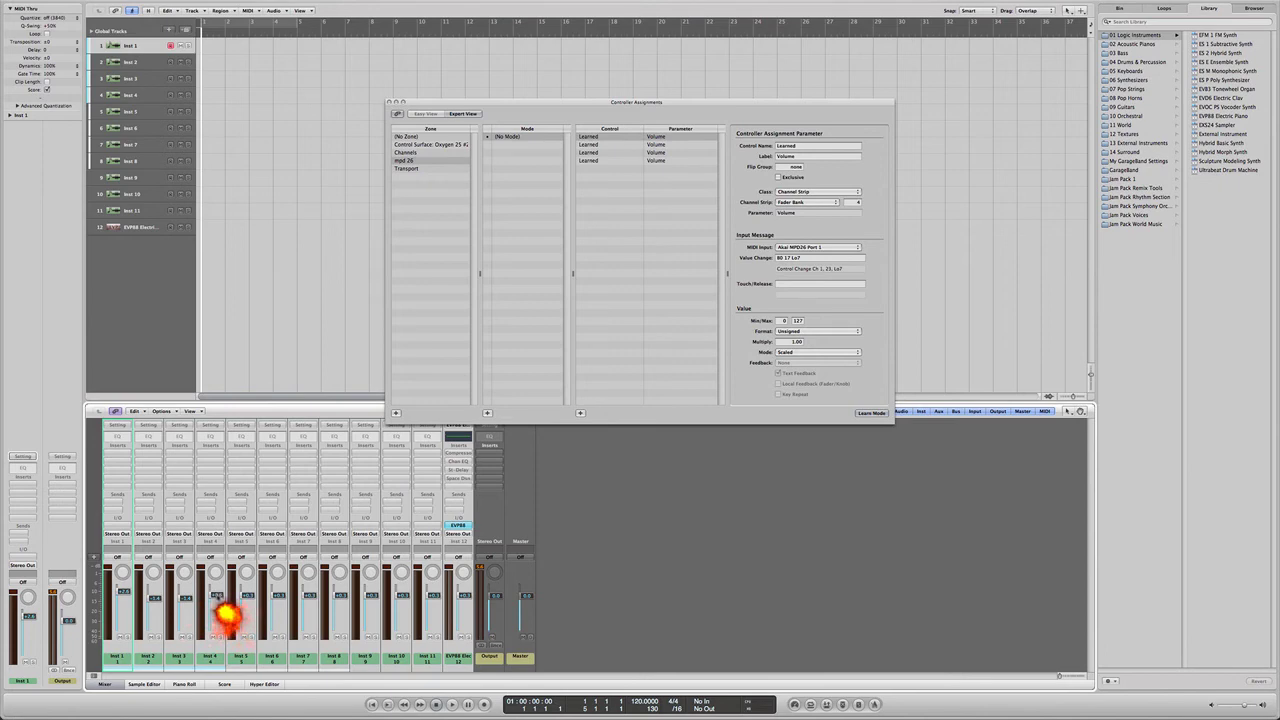
left_click(247, 598)
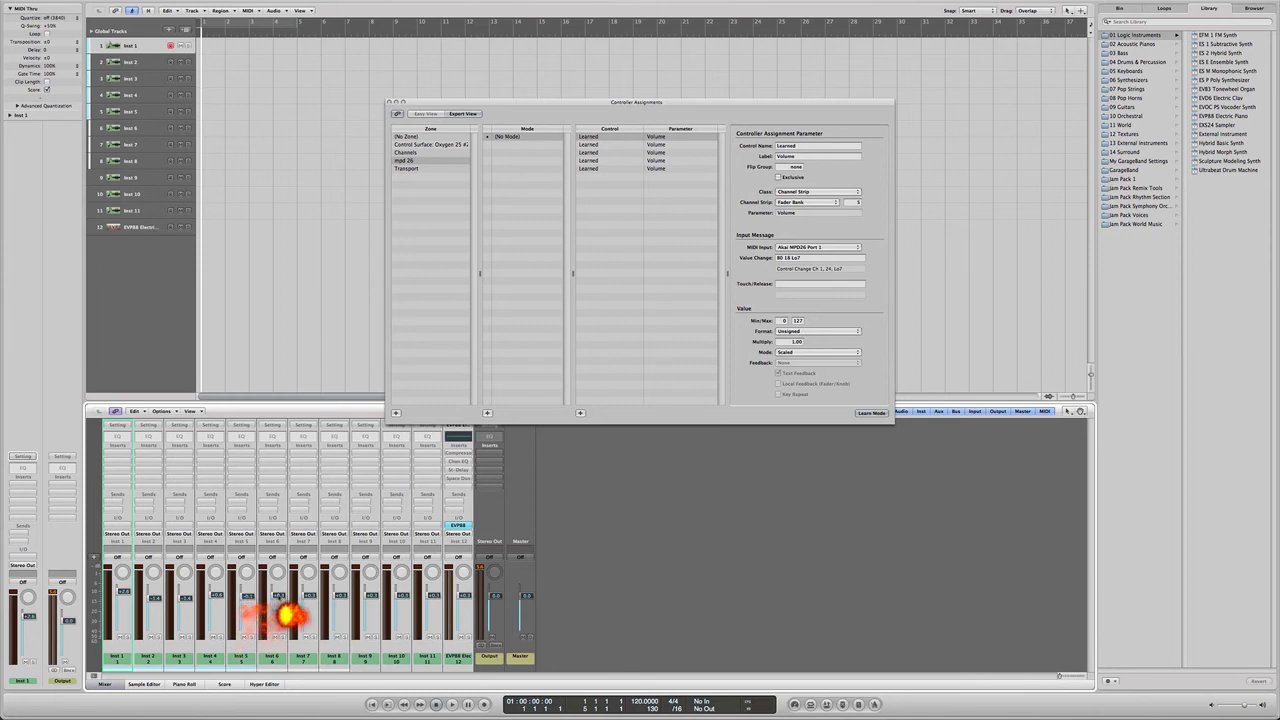
left_click(278, 595)
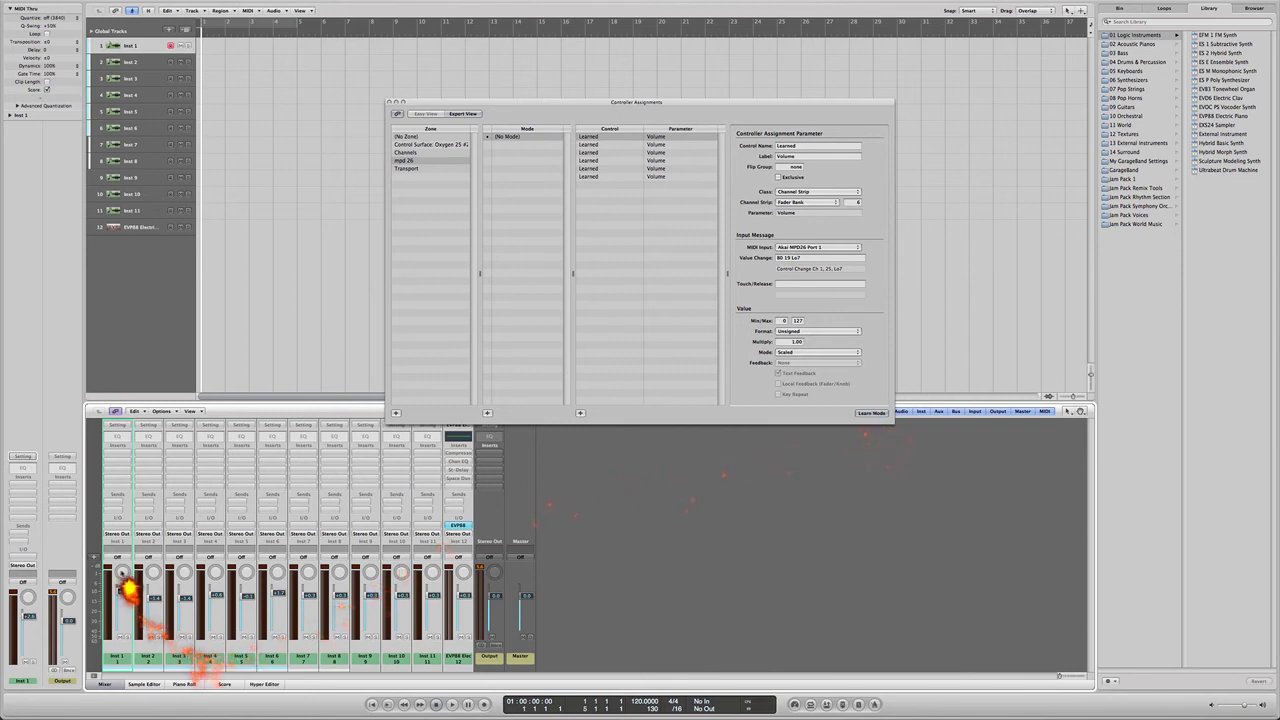
Learn pan assignments for Inst 1 through Inst 6 by selecting each track's pan knob in turn
left_click(124, 576)
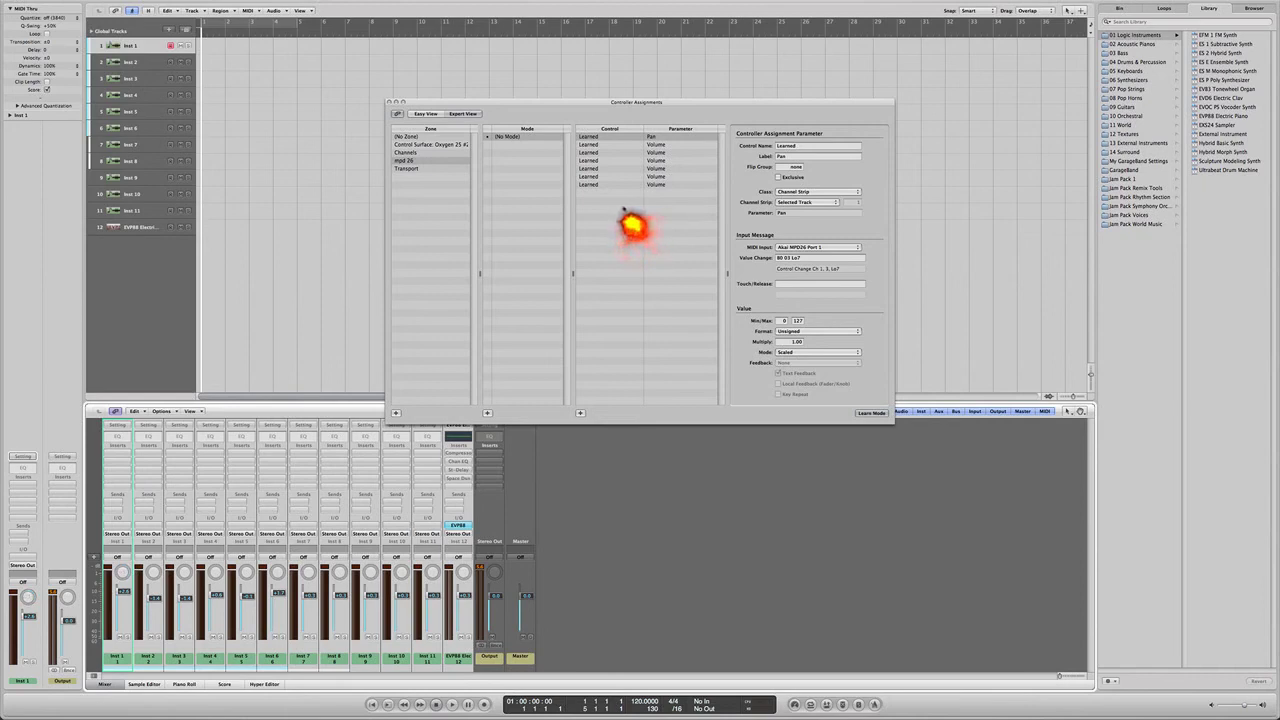
left_click(153, 572)
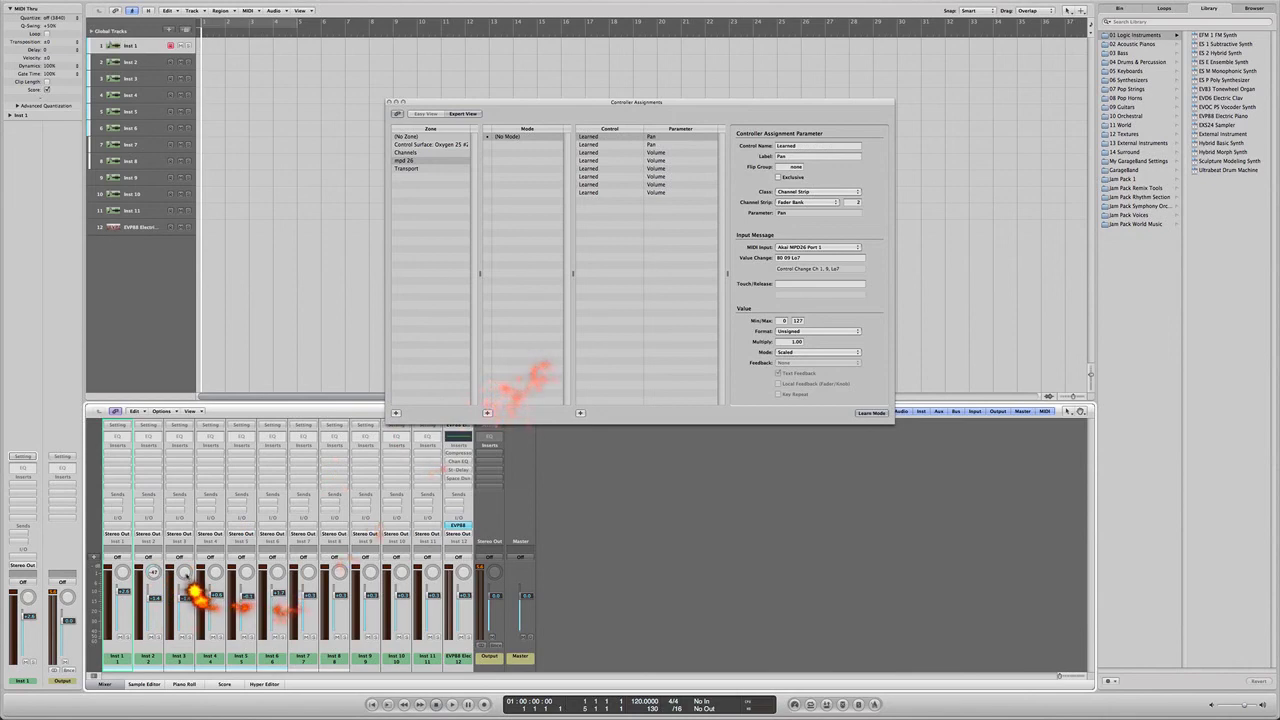
left_click(184, 573)
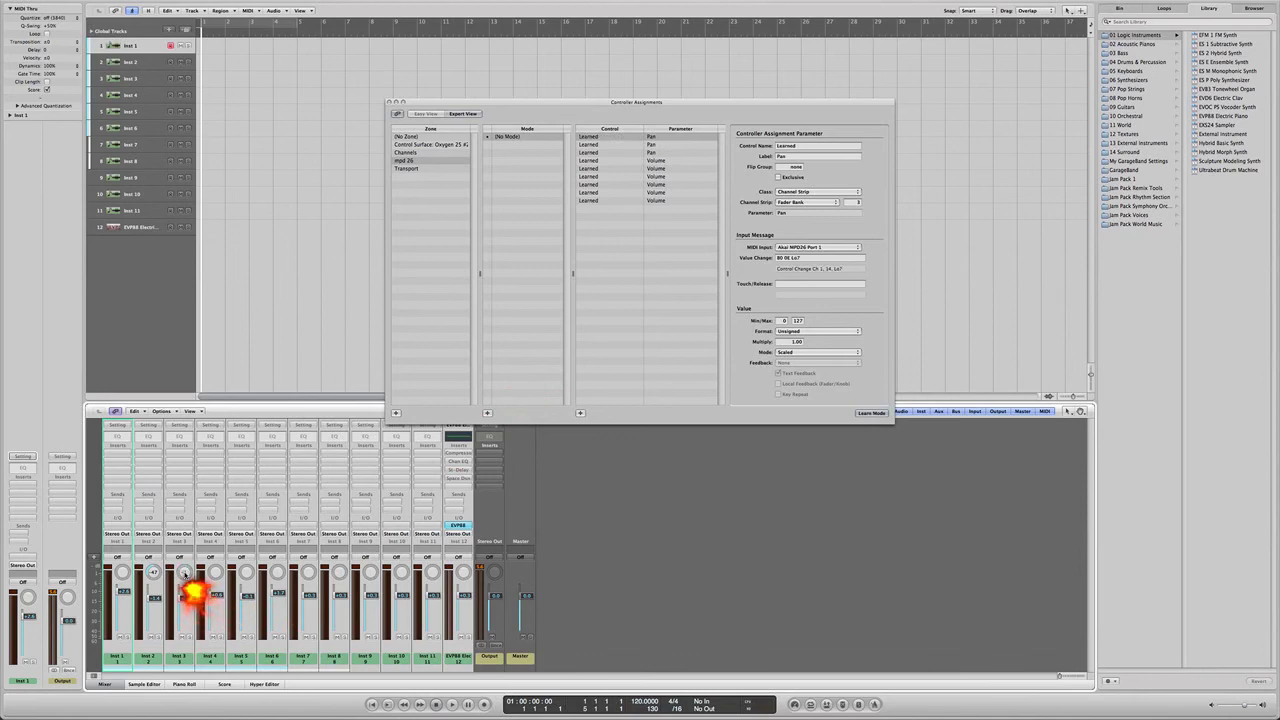
left_click(215, 573)
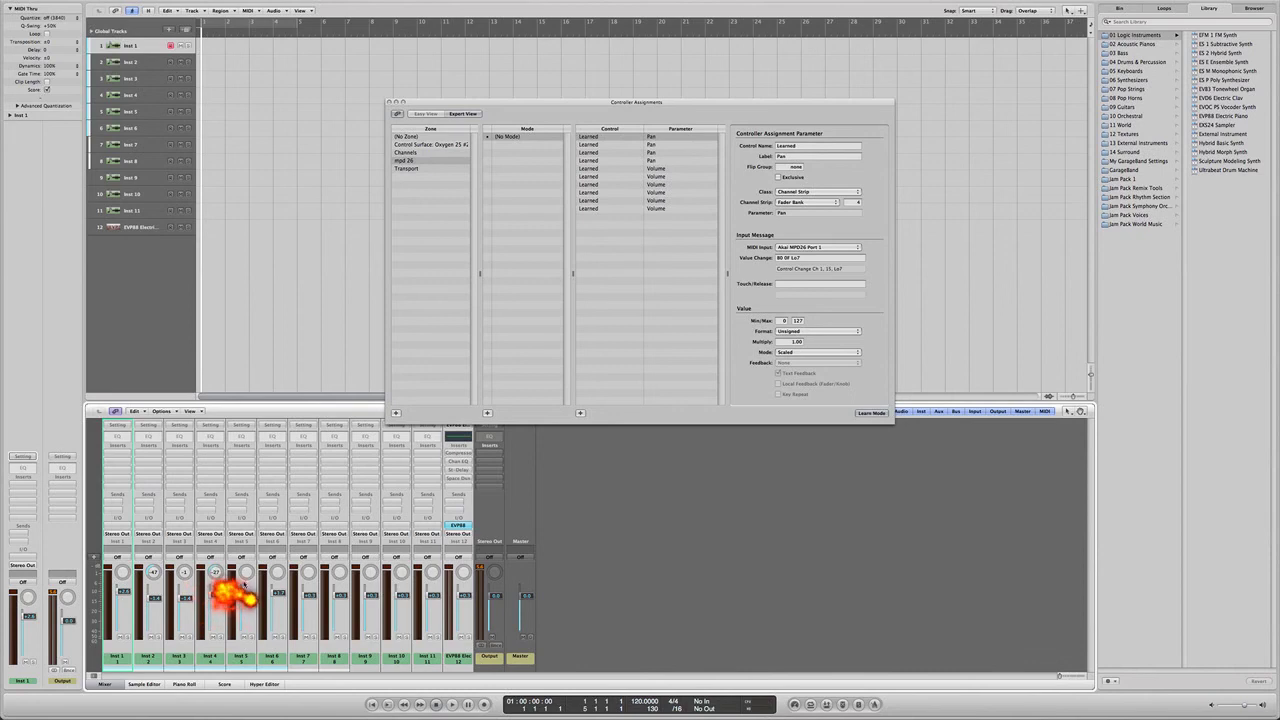
left_click(246, 573)
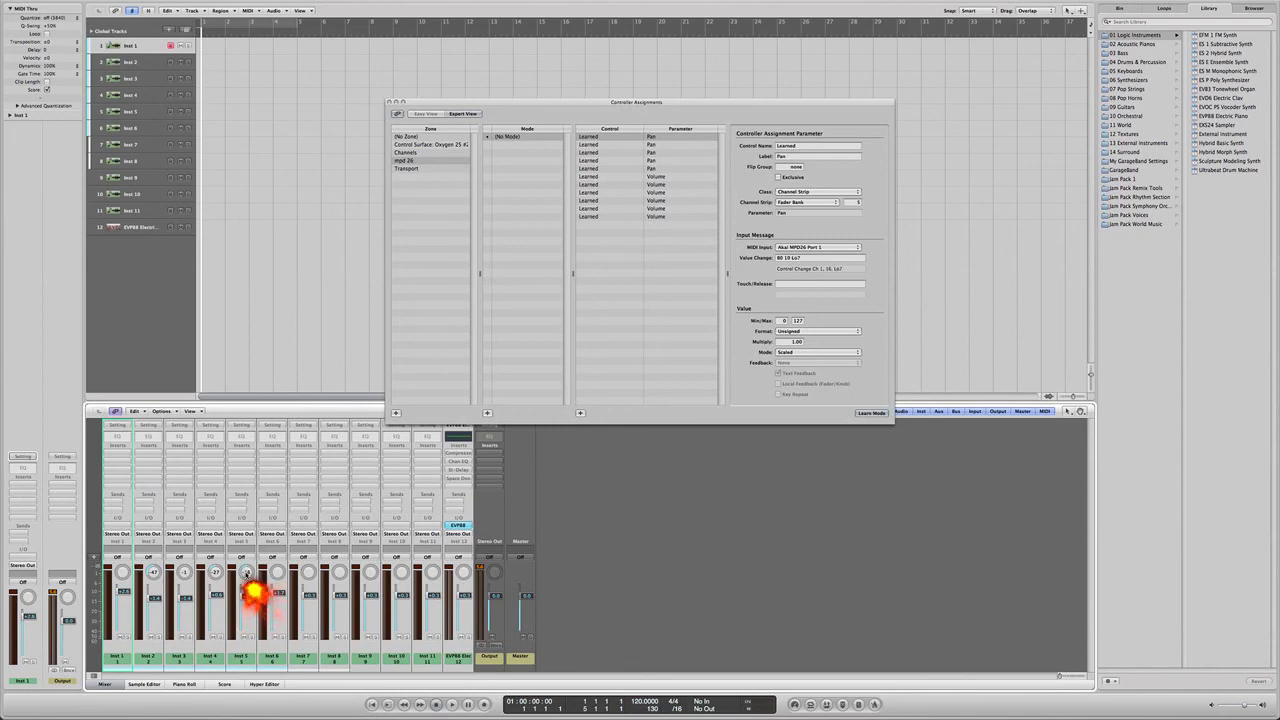
left_click(277, 574)
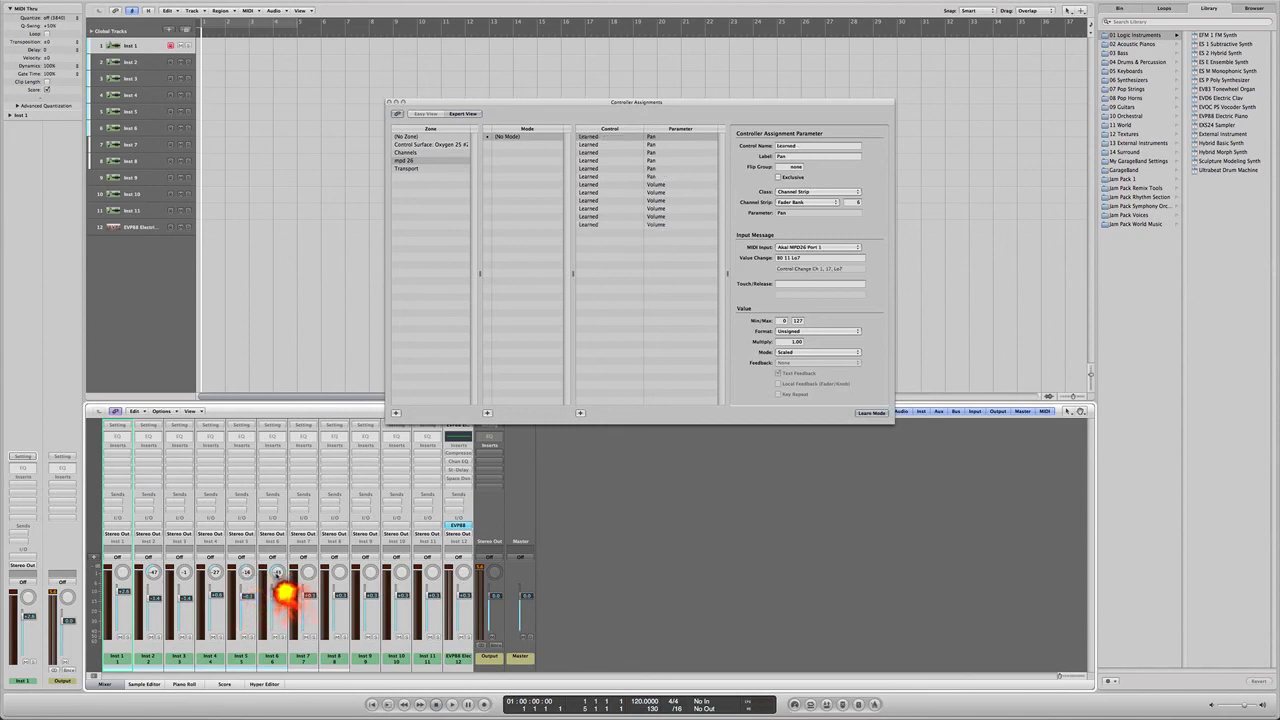
Turn off Learn Mode in the Controller Assignments window
left_click(872, 413)
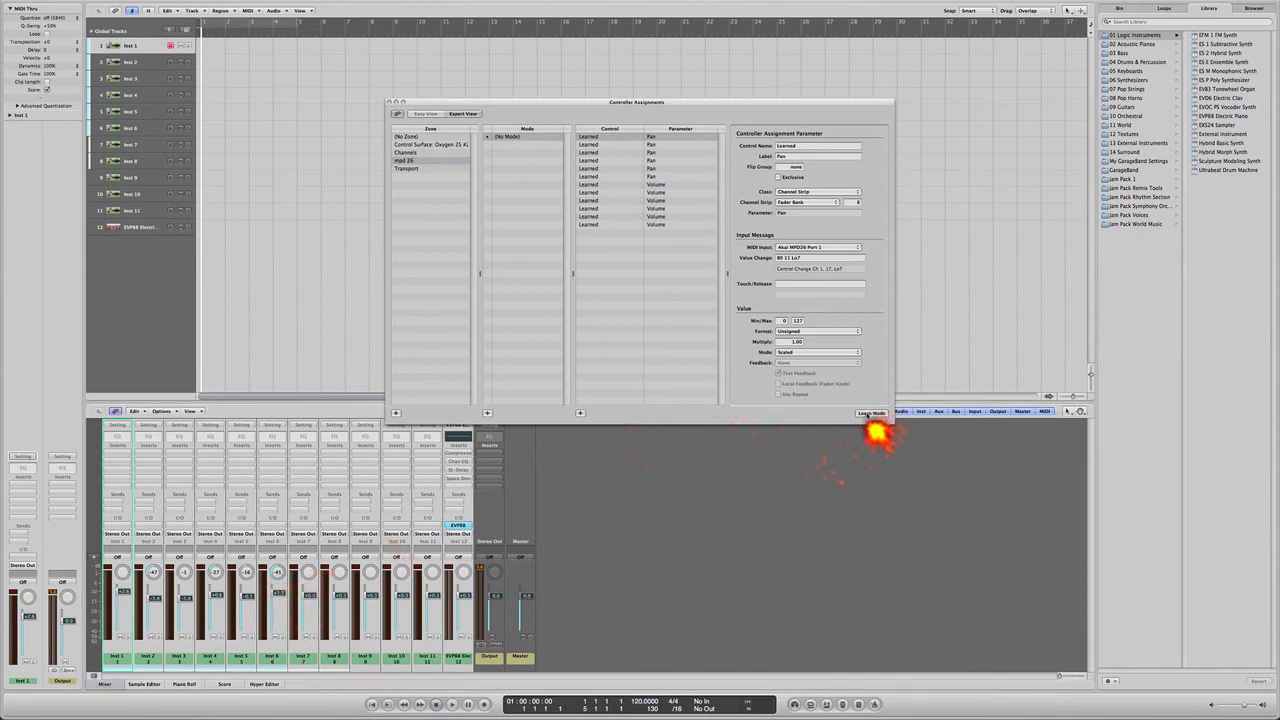